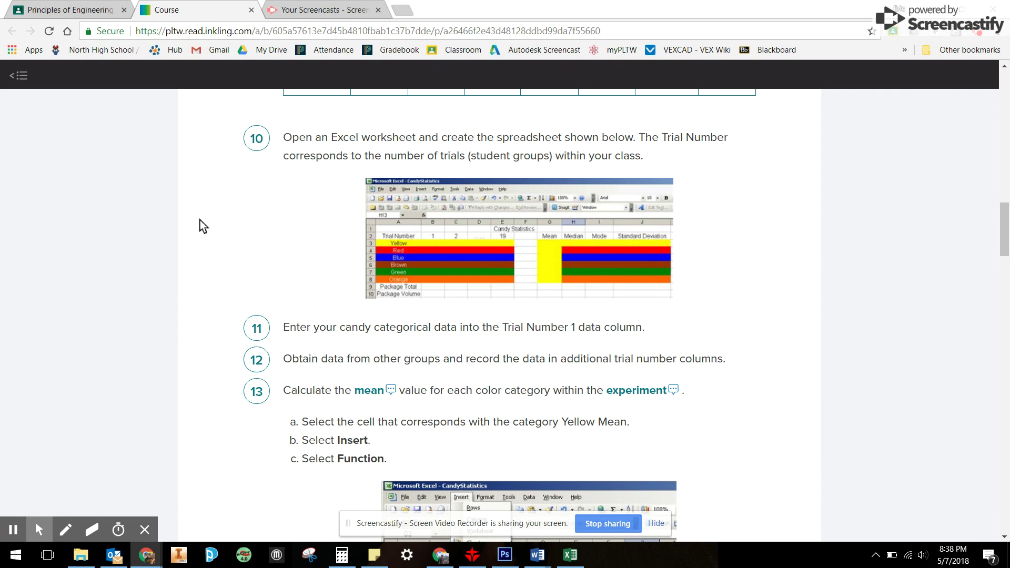
Review lesson steps 10–17 in PLTW Inkling, then bring the Candy Statistics_17 workbook forward.
{"action": "scroll", "coordinate": [203, 226], "scroll_direction": "down", "scroll_amount": 10}
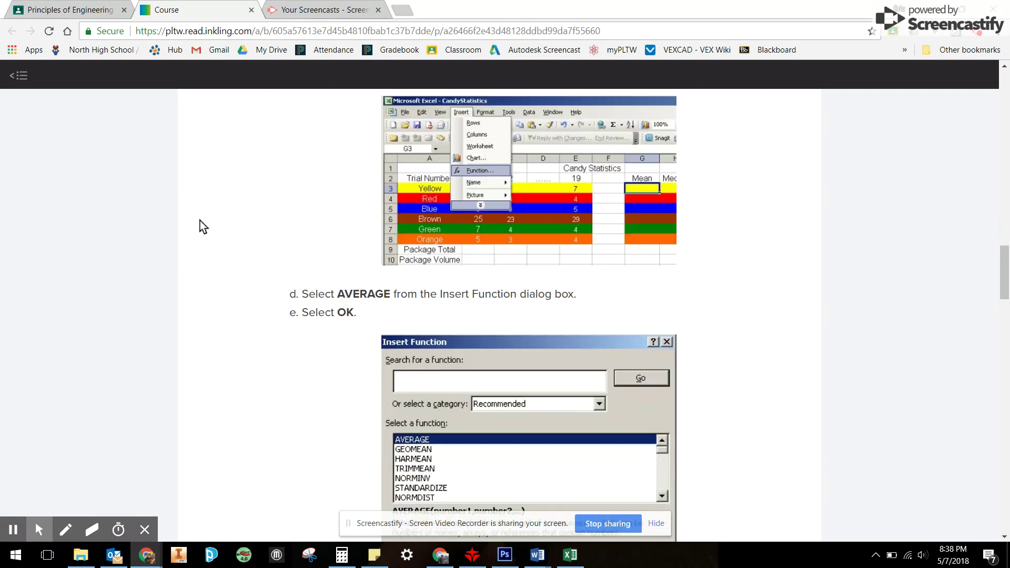
{"action": "scroll", "coordinate": [203, 226], "scroll_direction": "down", "scroll_amount": 13}
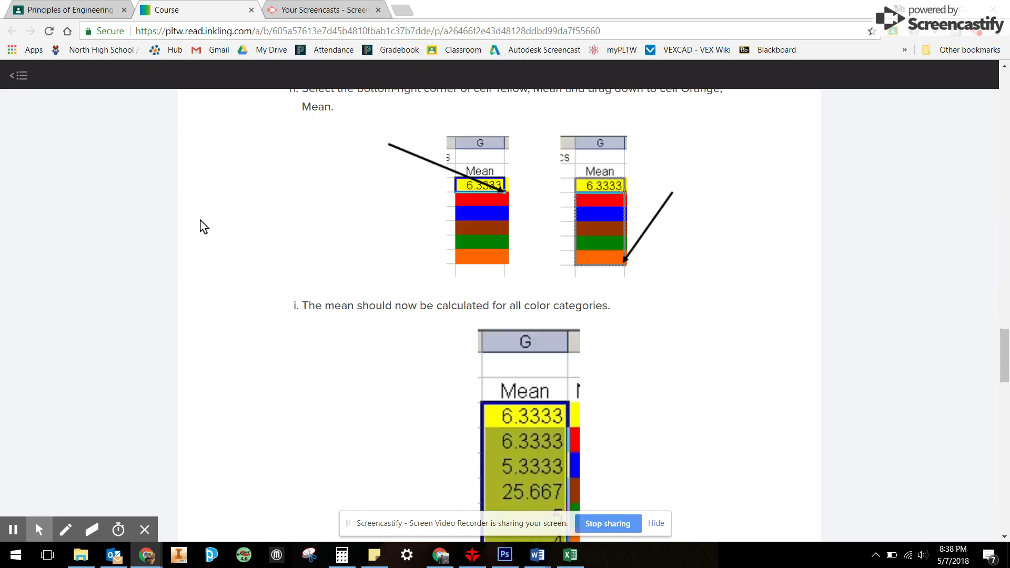
{"action": "scroll", "coordinate": [203, 226], "scroll_direction": "down", "scroll_amount": 5}
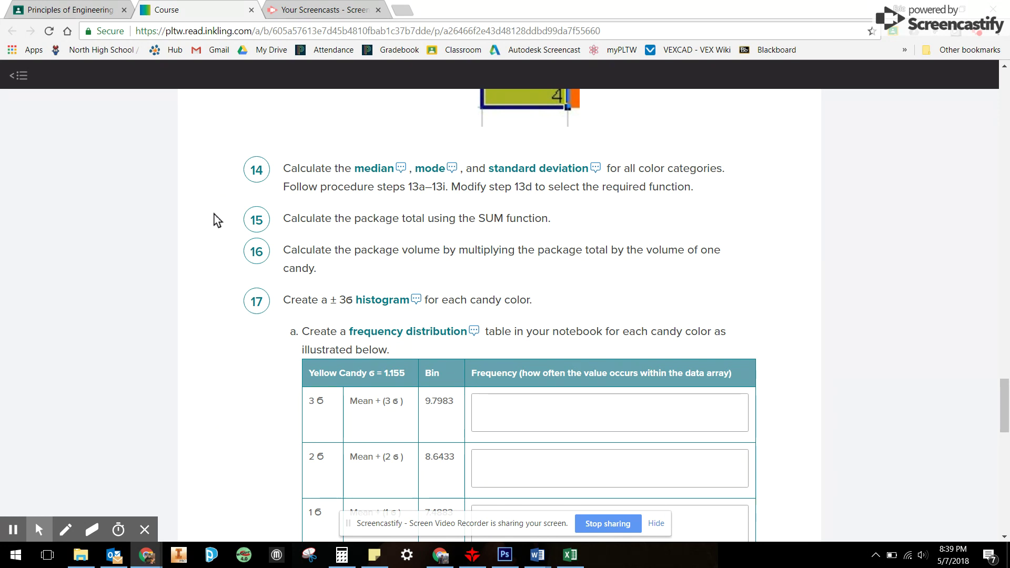
{"action": "scroll", "coordinate": [213, 242], "scroll_direction": "up", "scroll_amount": 5}
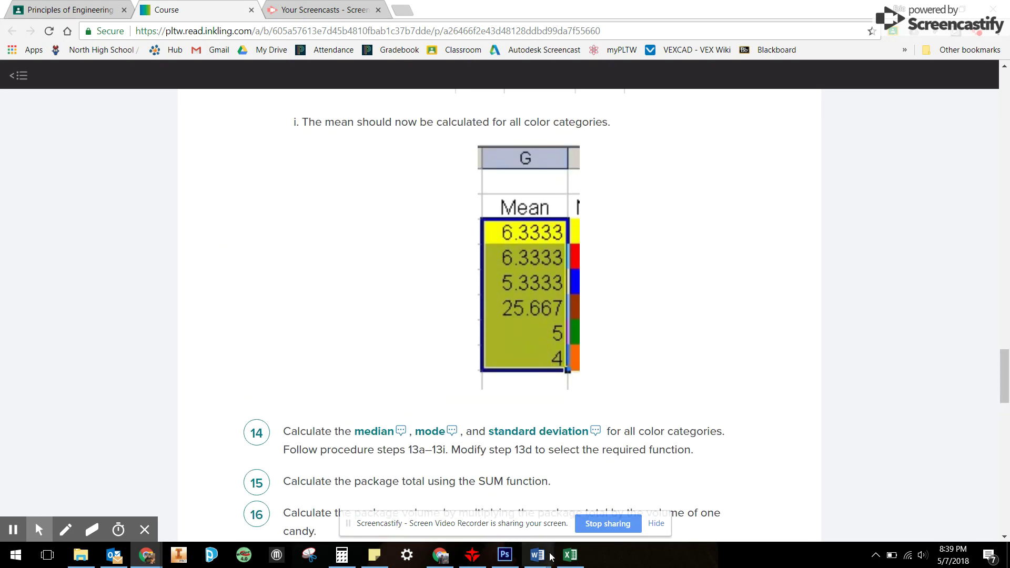
{"action": "left_click", "coordinate": [570, 555]}
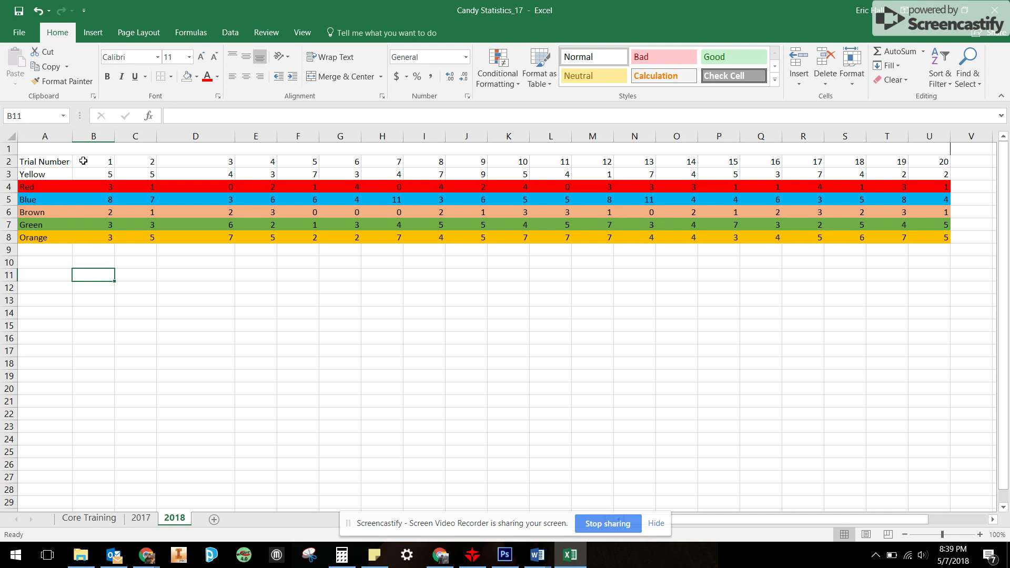
Delete the empty top row and insert a fresh blank row above the table.
{"action": "left_click", "coordinate": [8, 150]}
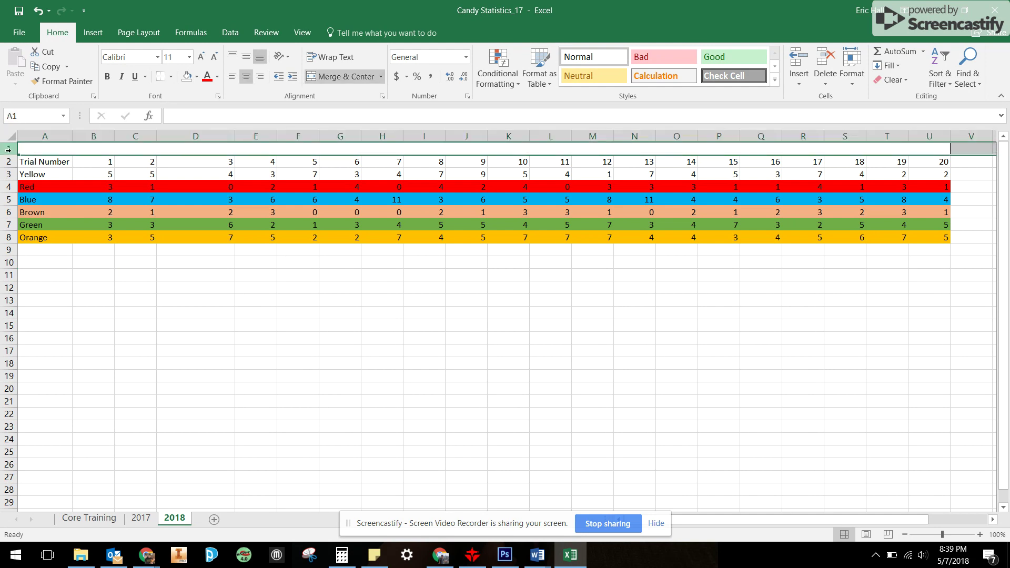
{"action": "right_click", "coordinate": [7, 150]}
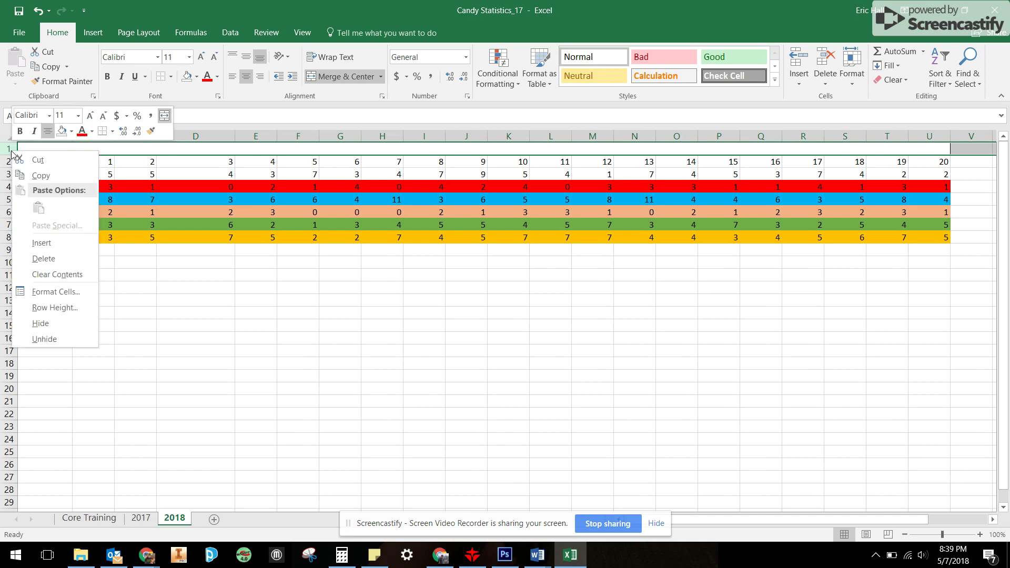
{"action": "left_click", "coordinate": [51, 257]}
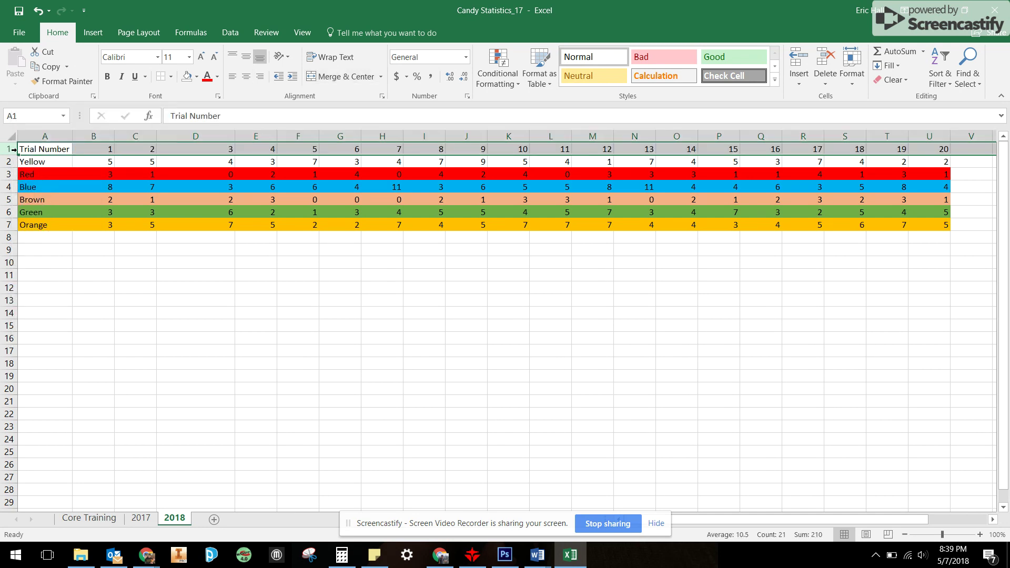
{"action": "right_click", "coordinate": [9, 149]}
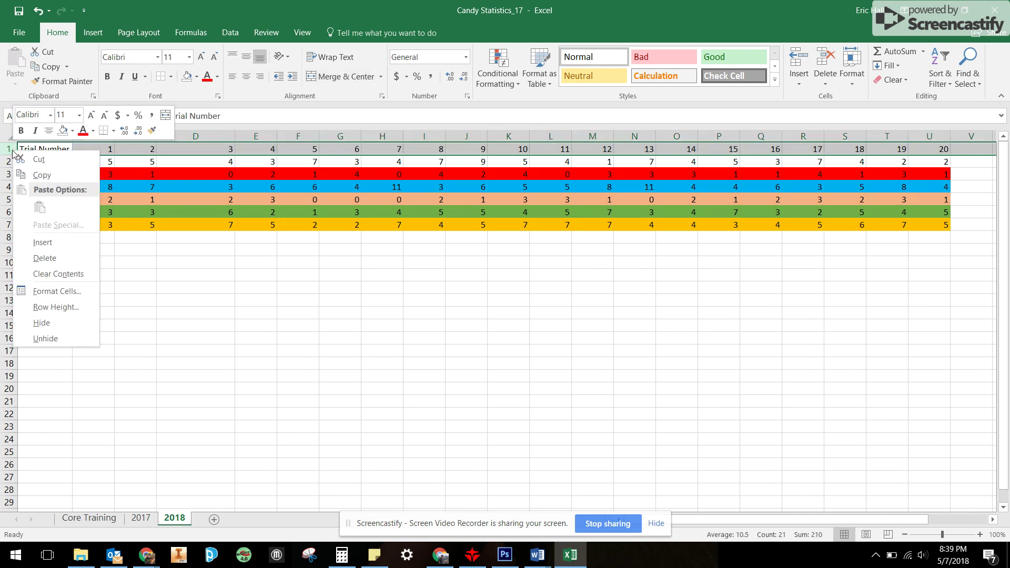
{"action": "left_click", "coordinate": [42, 242]}
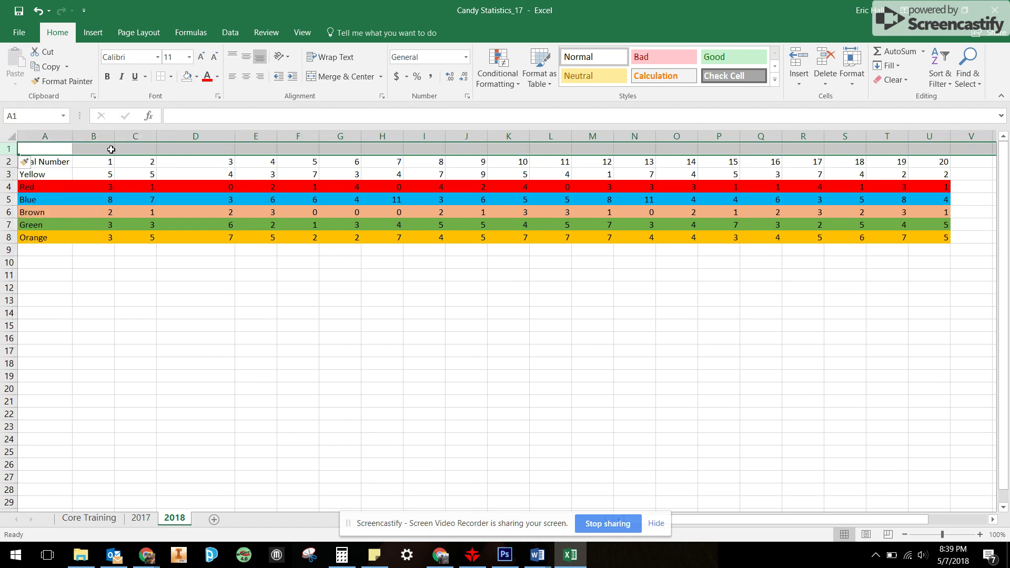
Merge and center A1:U1 and enter the title 'Candy Statistics'.
{"action": "left_click", "coordinate": [105, 148]}
{"action": "left_click_drag", "start_coordinate": [65, 149], "coordinate": [919, 152]}
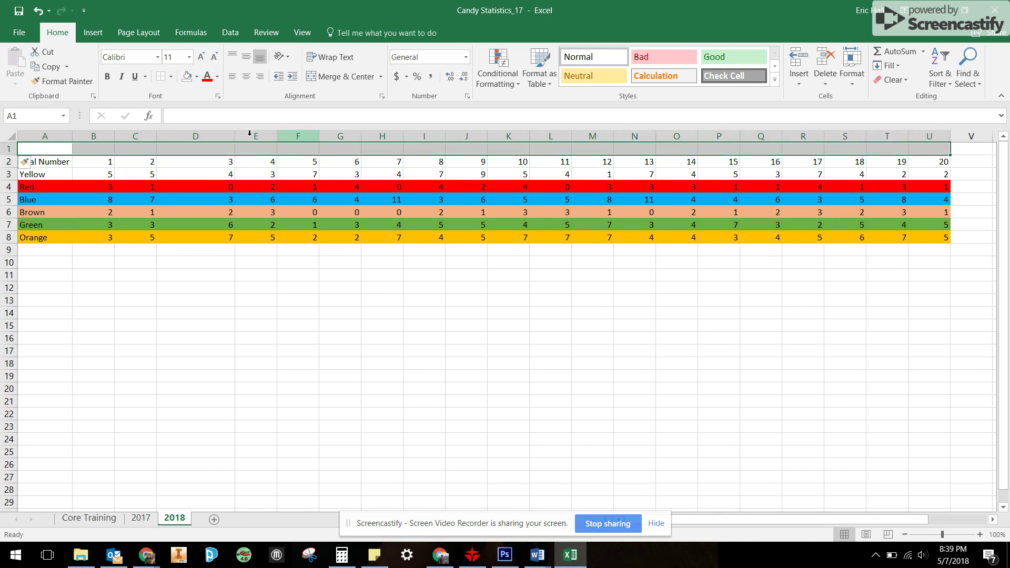
{"action": "left_click", "coordinate": [344, 79]}
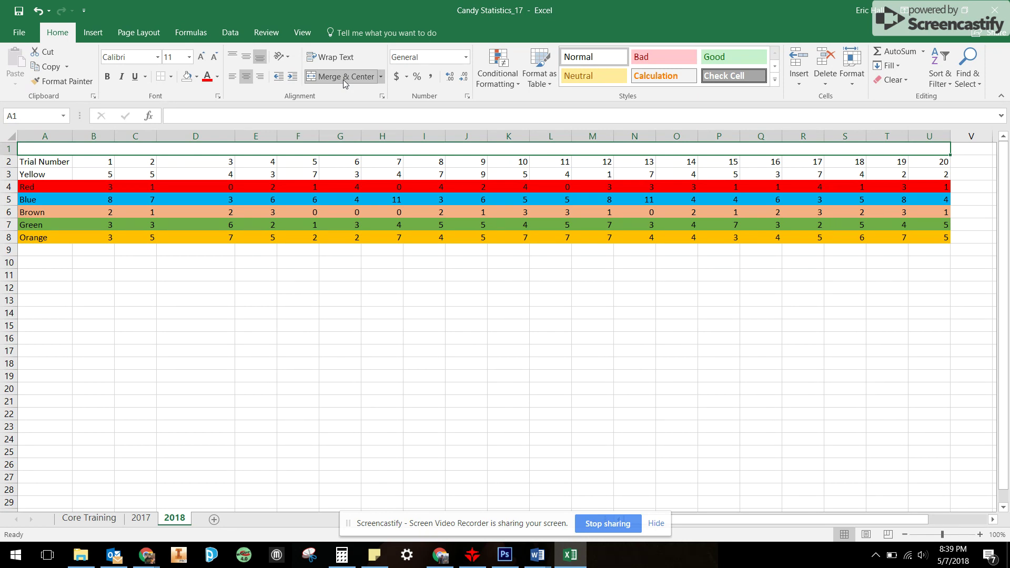
{"action": "type", "text": "Candy St"}
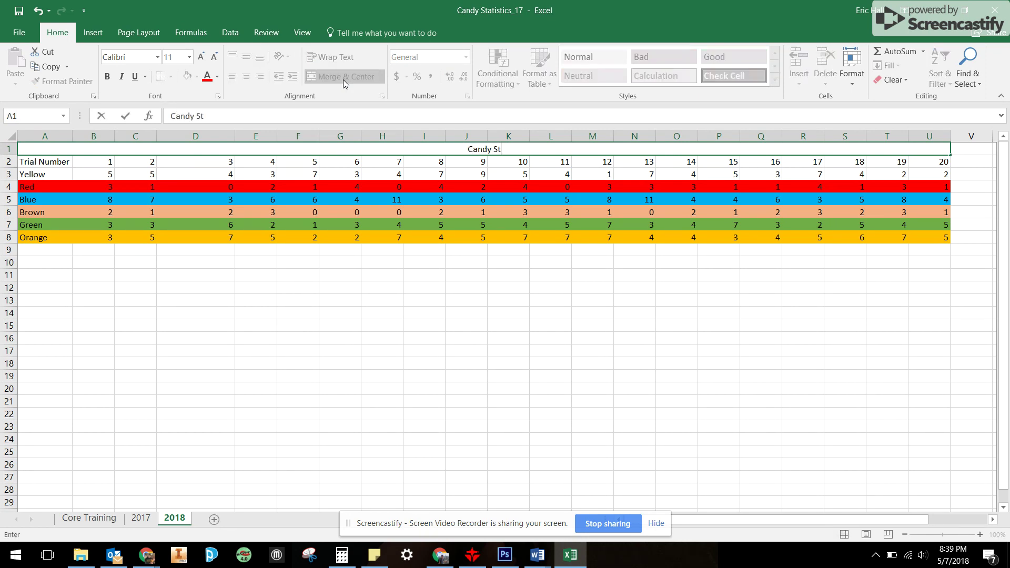
{"action": "type", "text": "atistics"}
{"action": "key", "text": "Return"}
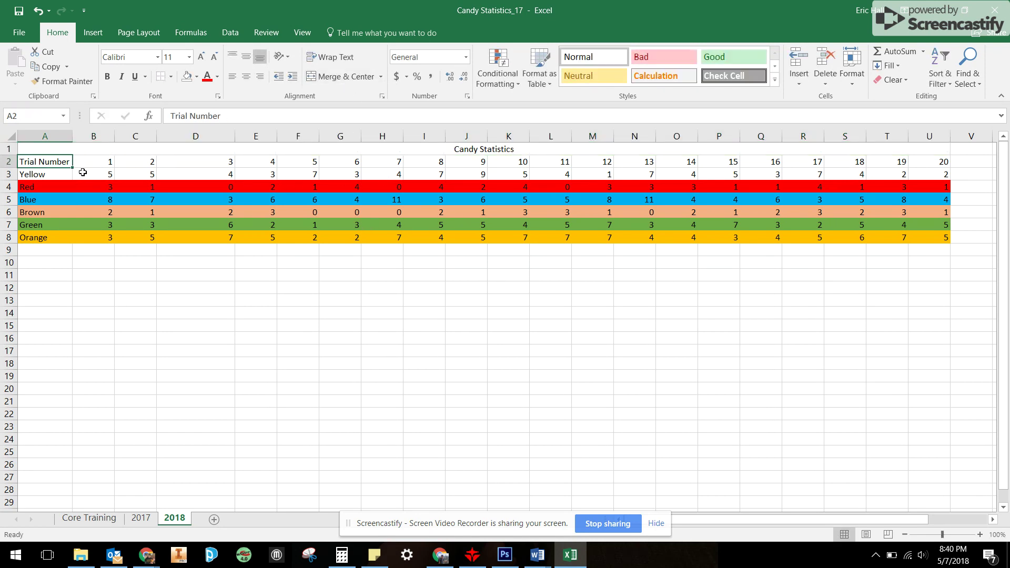
{"action": "left_click_drag", "start_coordinate": [66, 168], "coordinate": [926, 236]}
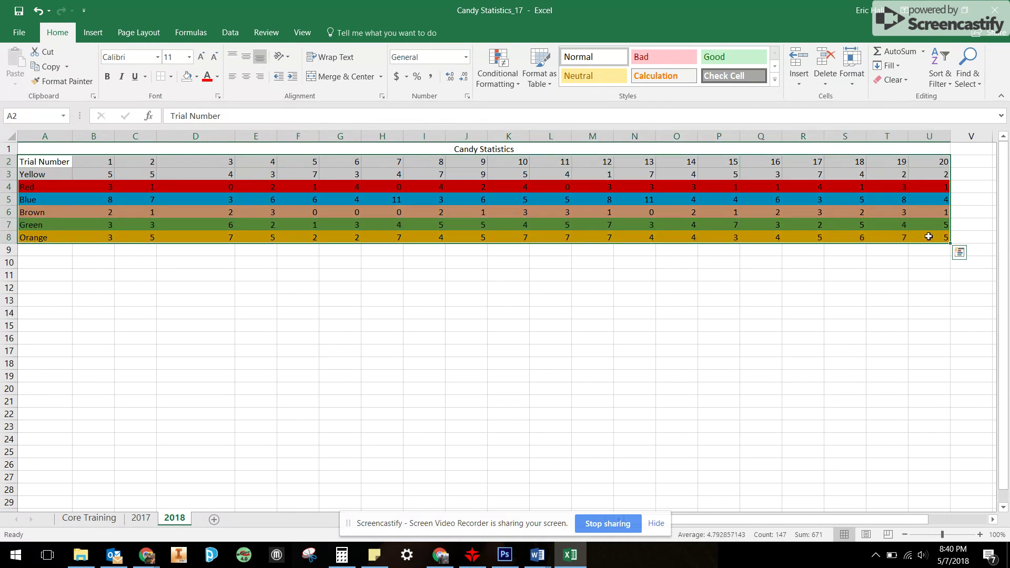
Apply All Borders to the table and fill the Yellow row A3:U3 with yellow.
{"action": "left_click", "coordinate": [171, 78]}
{"action": "left_click", "coordinate": [210, 188]}
{"action": "left_click", "coordinate": [70, 173]}
{"action": "left_click_drag", "start_coordinate": [46, 175], "coordinate": [918, 175]}
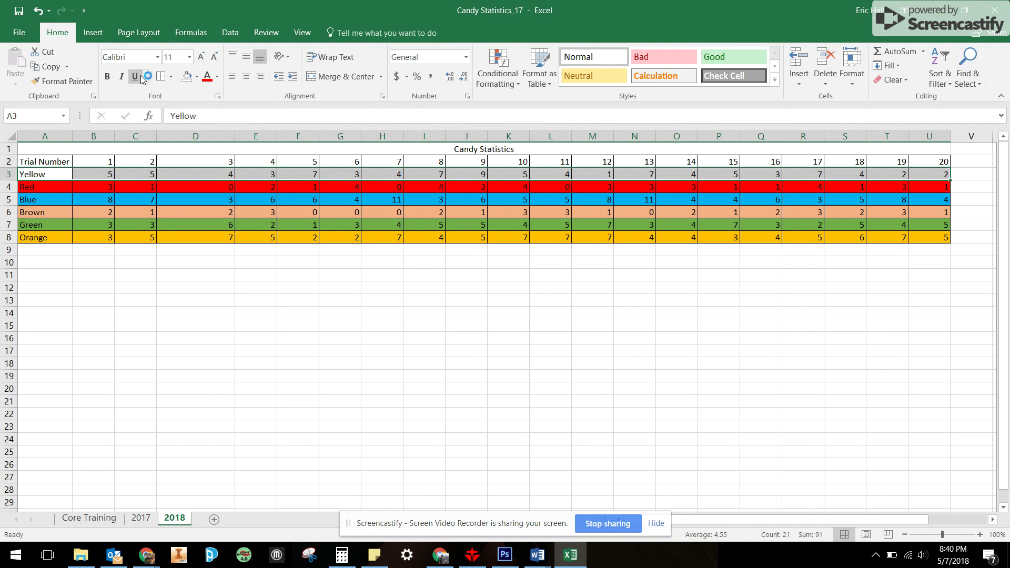
{"action": "left_click", "coordinate": [198, 79]}
{"action": "left_click", "coordinate": [197, 80]}
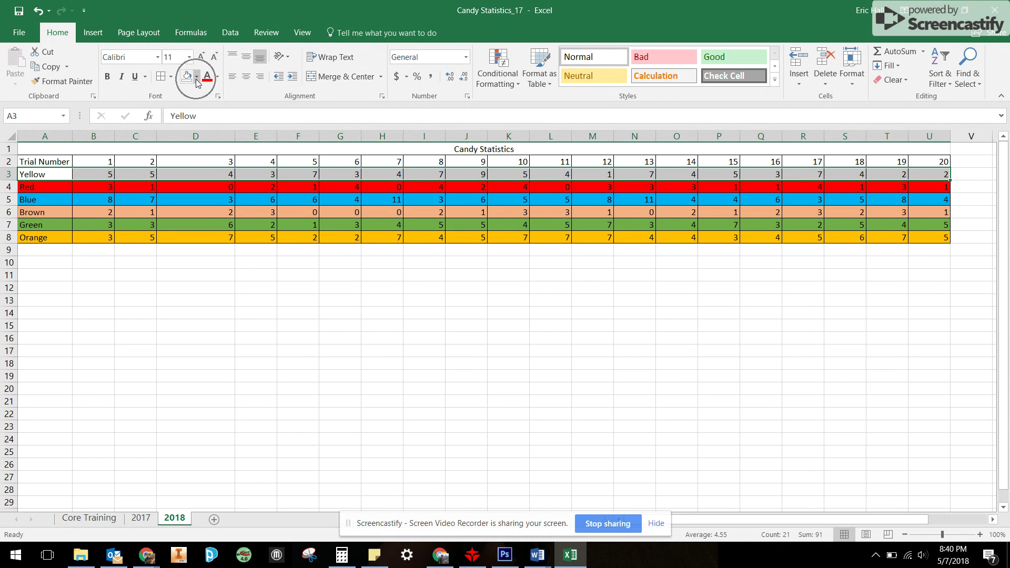
{"action": "left_click", "coordinate": [197, 80]}
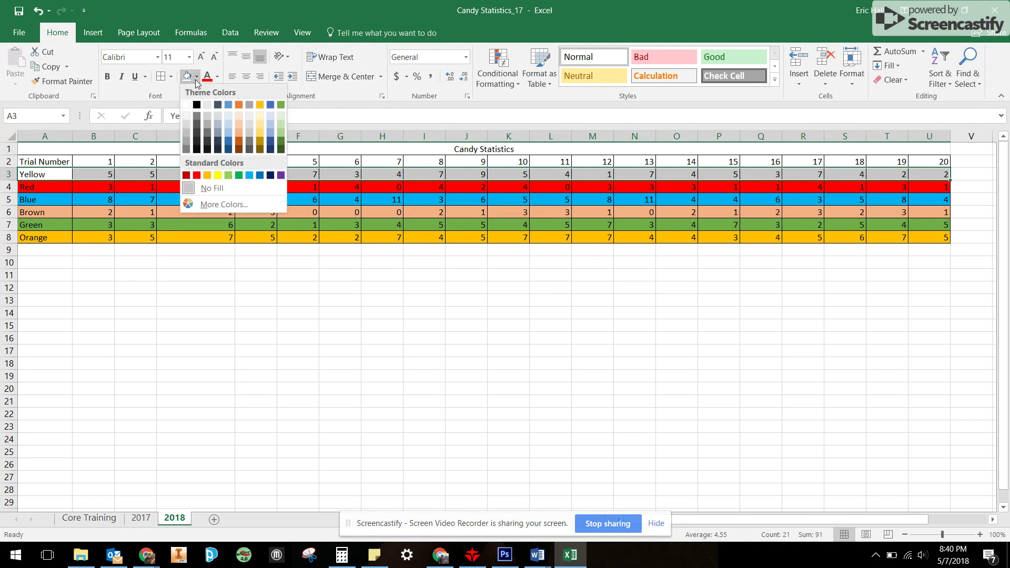
{"action": "left_click", "coordinate": [218, 176]}
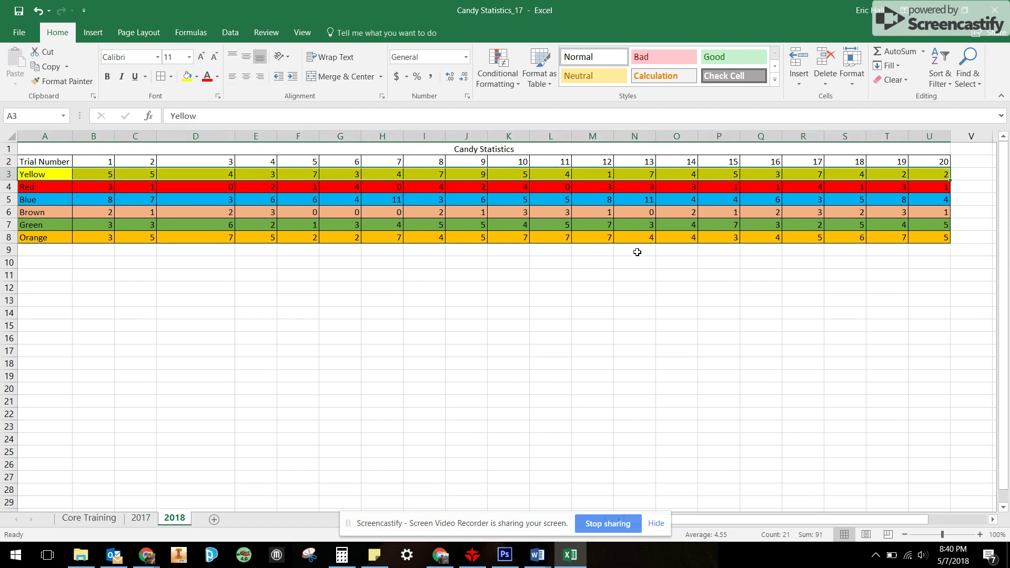
{"action": "left_click", "coordinate": [47, 268]}
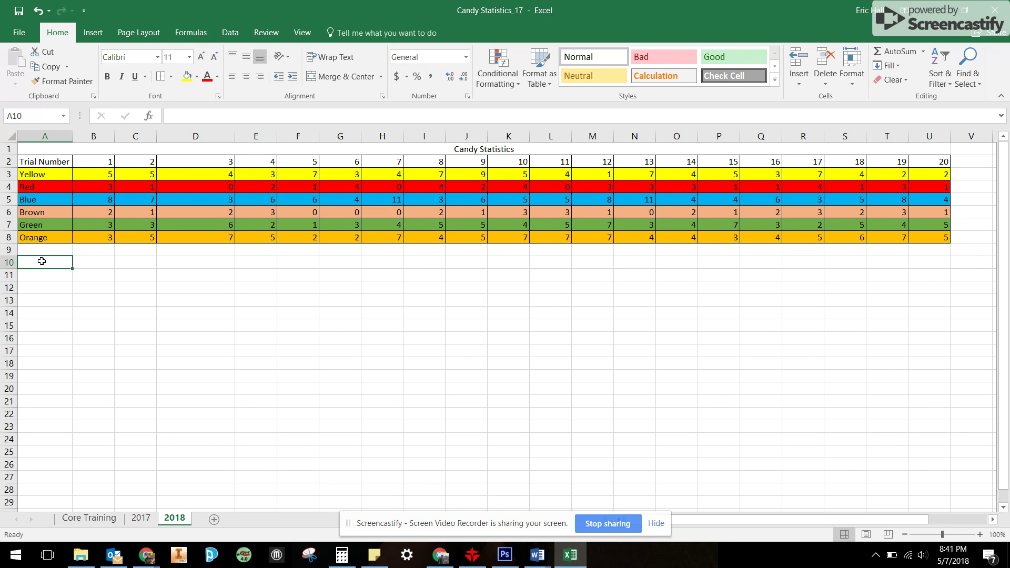
Add the labels 'Package Total' and 'Package Volume' in column A below the table.
{"action": "key", "text": "Up"}
{"action": "key", "text": "Down"}
{"action": "key", "text": "Up"}
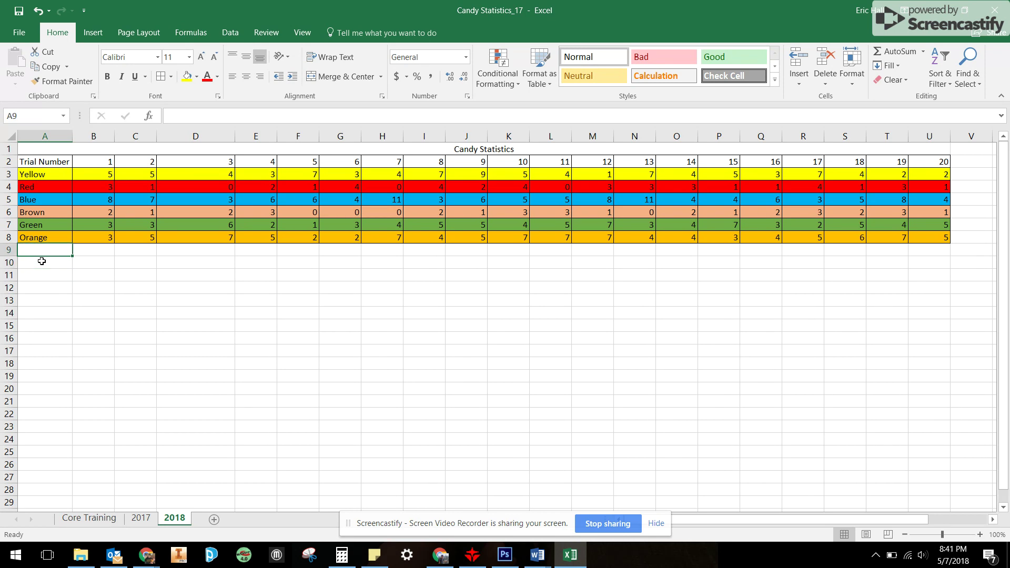
{"action": "key", "text": "Down"}
{"action": "key", "text": "Up"}
{"action": "key", "text": "Down"}
{"action": "key", "text": "Up"}
{"action": "type", "text": "Package"}
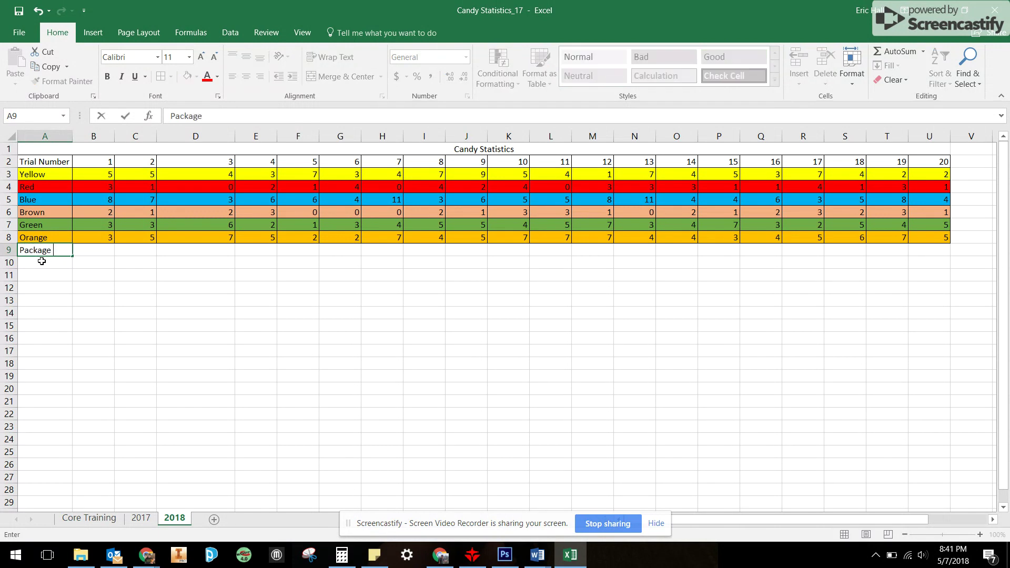
{"action": "type", "text": " Toal"}
{"action": "key", "text": "BackSpace"}
{"action": "key", "text": "BackSpace"}
{"action": "key", "text": "BackSpace"}
{"action": "type", "text": "otal"}
{"action": "key", "text": "Return"}
{"action": "type", "text": "Package "}
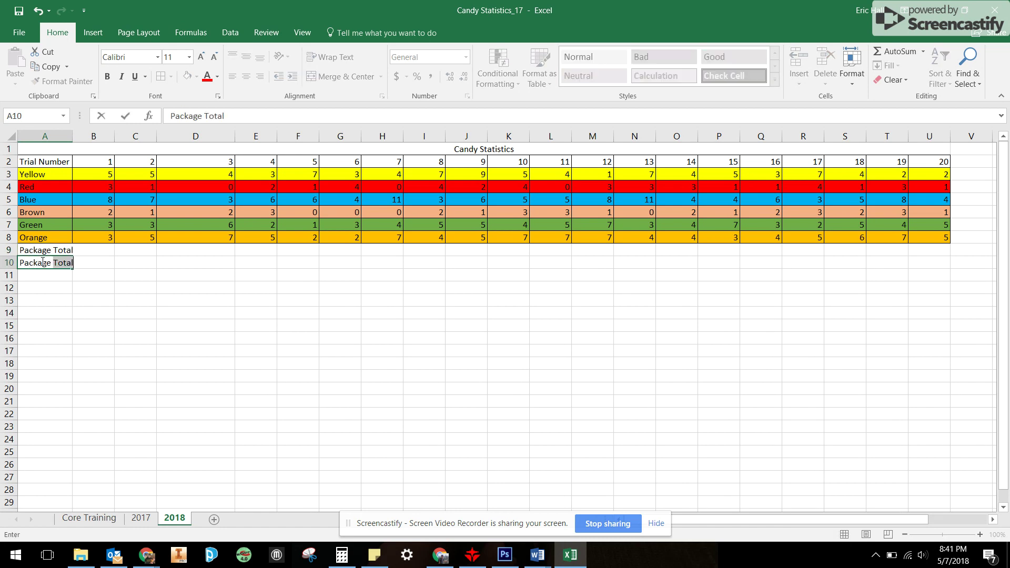
{"action": "type", "text": "Volume"}
{"action": "key", "text": "Return"}
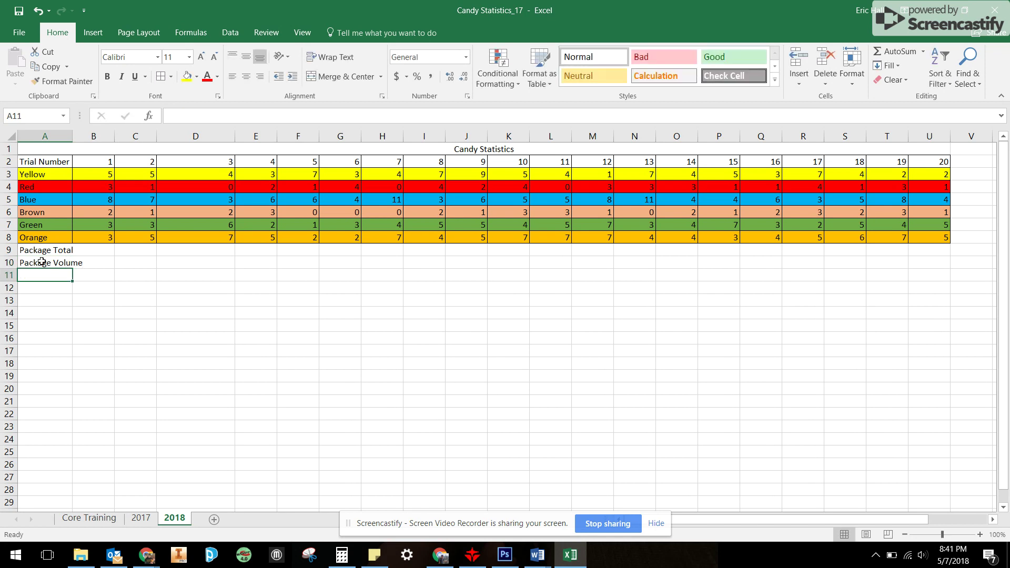
AutoFit column A so both package labels show in full.
{"action": "mouse_move", "coordinate": [73, 138]}
{"action": "left_mouse_down"}
{"action": "mouse_move", "coordinate": [90, 143]}
{"action": "mouse_move", "coordinate": [69, 138]}
{"action": "left_mouse_up"}
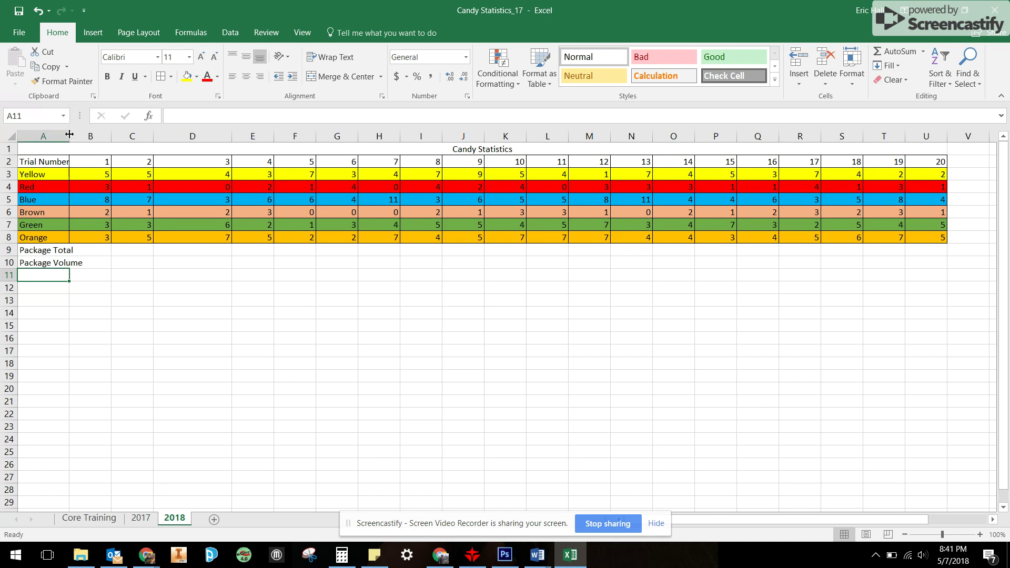
{"action": "left_click_drag", "start_coordinate": [69, 135], "coordinate": [77, 137]}
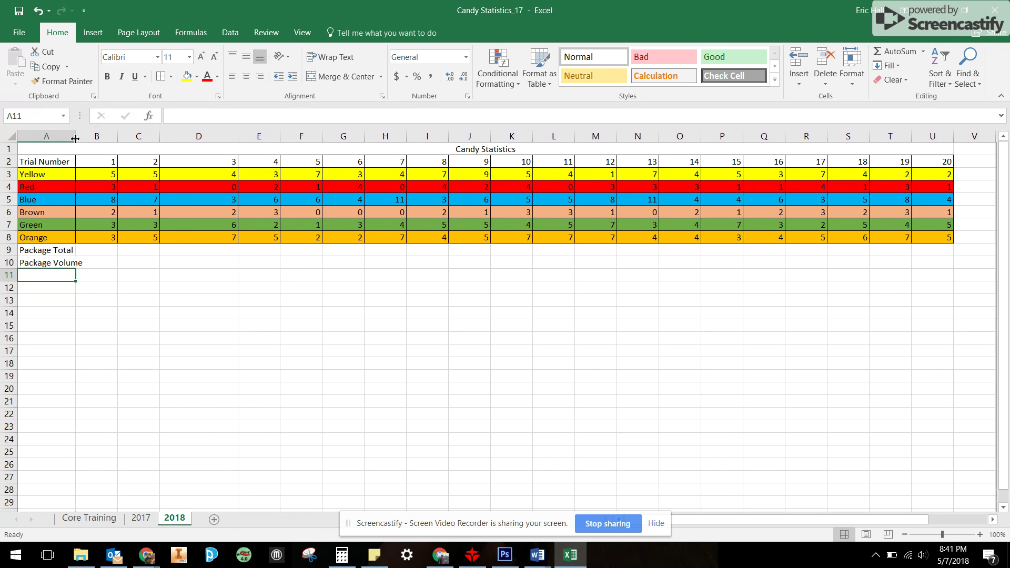
{"action": "double_click", "coordinate": [75, 138]}
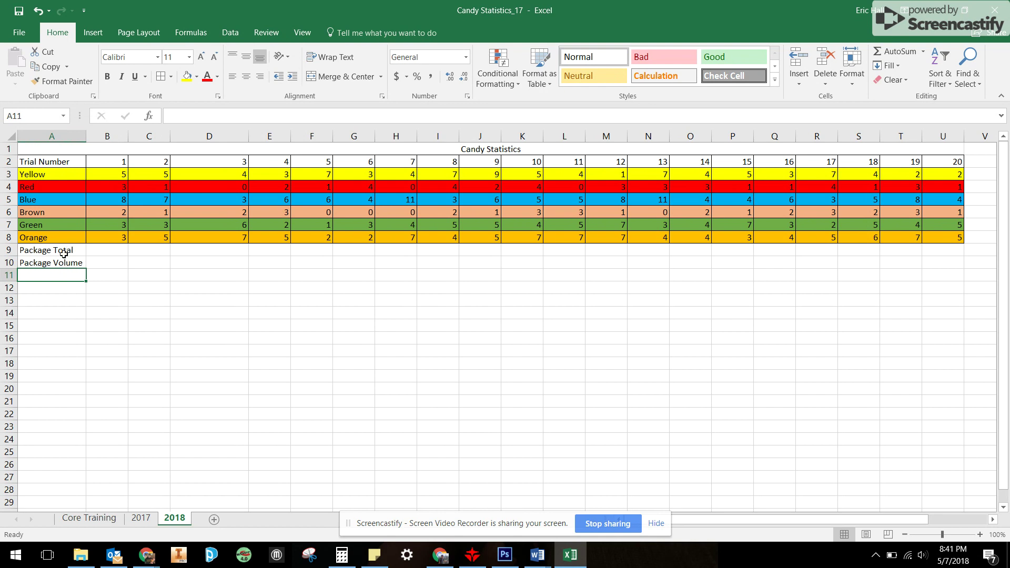
{"action": "left_click", "coordinate": [63, 286]}
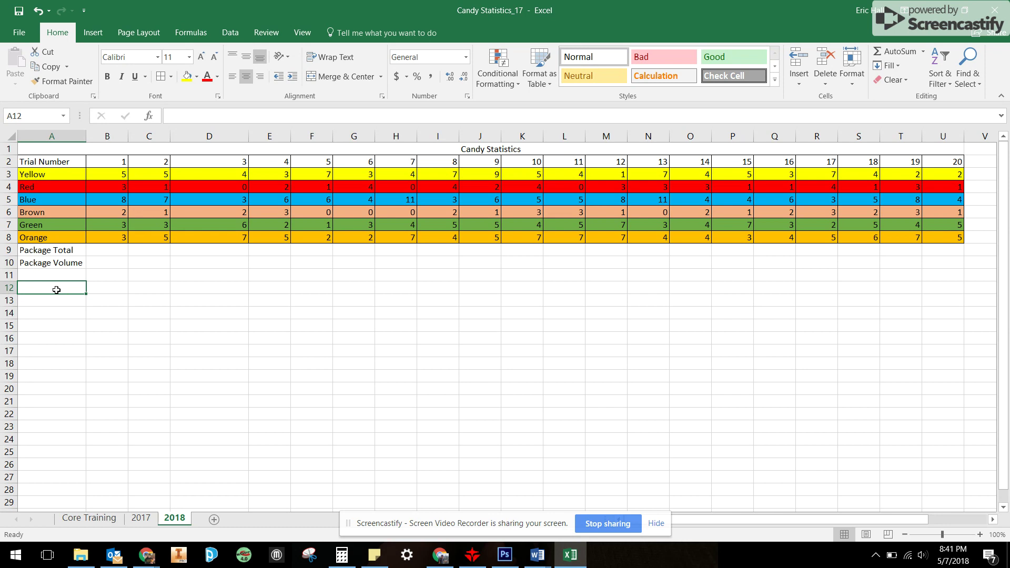
Type the headings Mean, Median, Mode and Standard Deviation across row 12.
{"action": "type", "text": "Mean"}
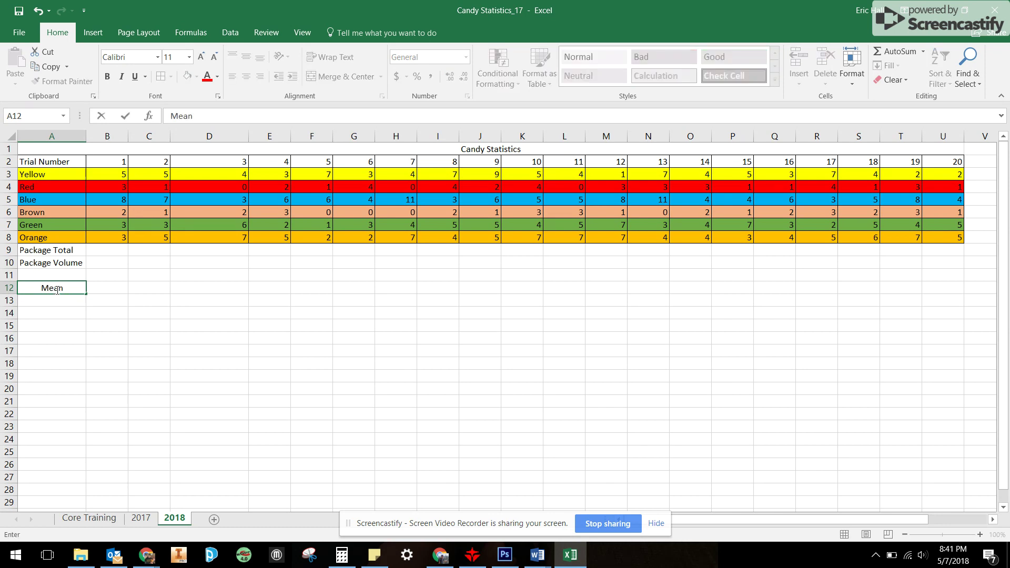
{"action": "key", "text": "Tab"}
{"action": "type", "text": "Medai"}
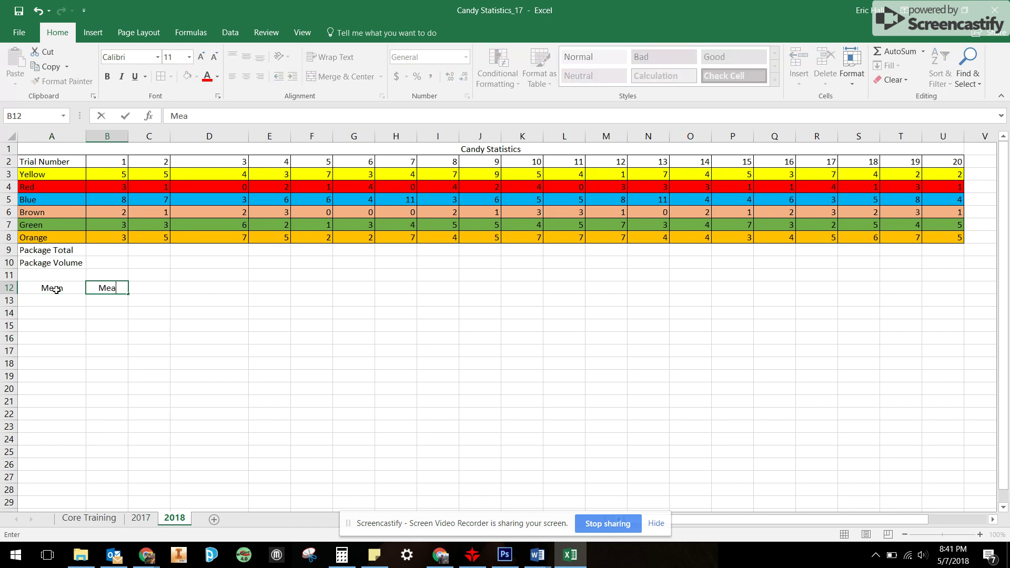
{"action": "key", "text": "BackSpace"}
{"action": "key", "text": "BackSpace"}
{"action": "type", "text": "ian"}
{"action": "key", "text": "Tab"}
{"action": "type", "text": "Mode"}
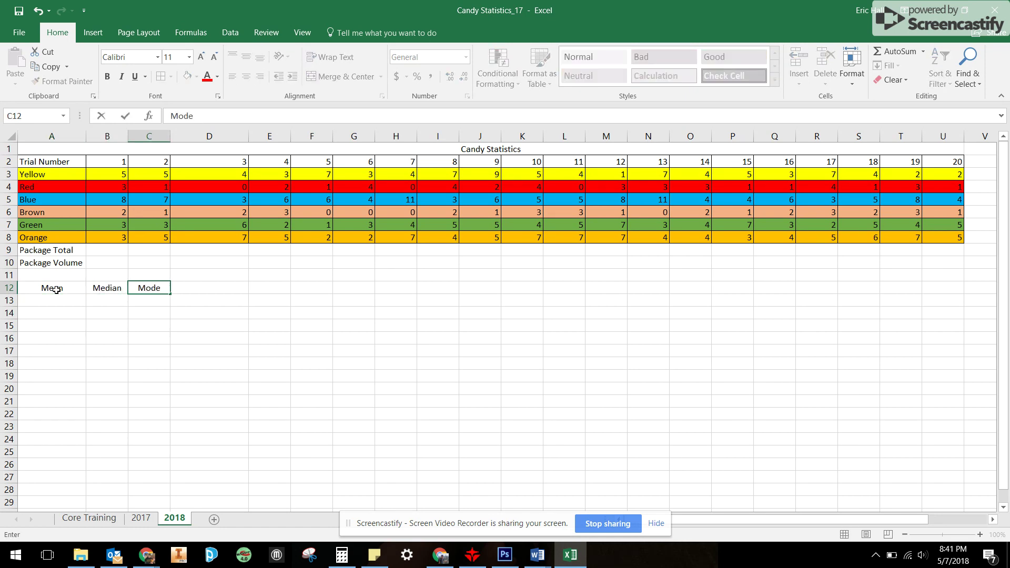
{"action": "key", "text": "Tab"}
{"action": "type", "text": "Standard "}
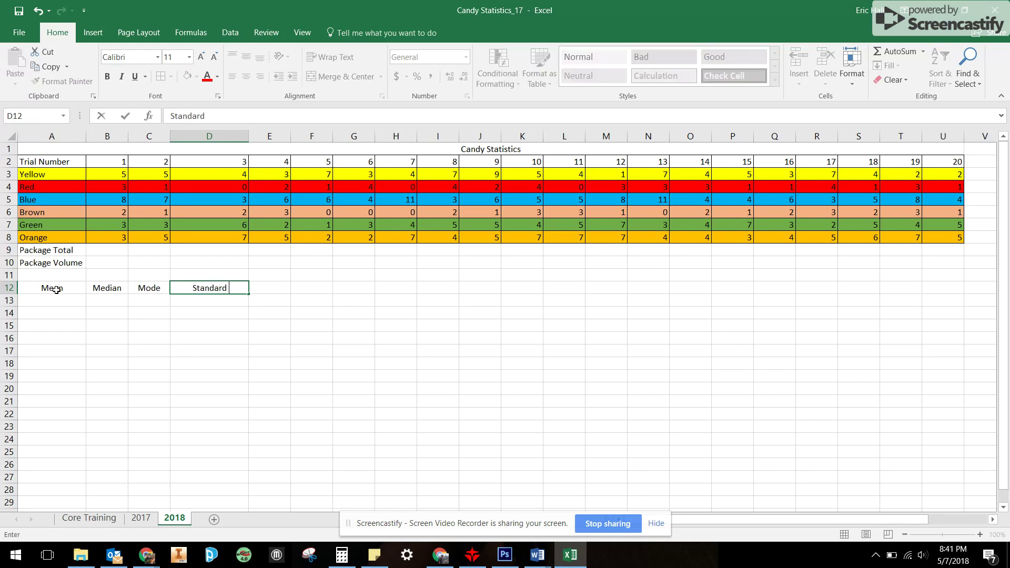
{"action": "type", "text": "Deviation"}
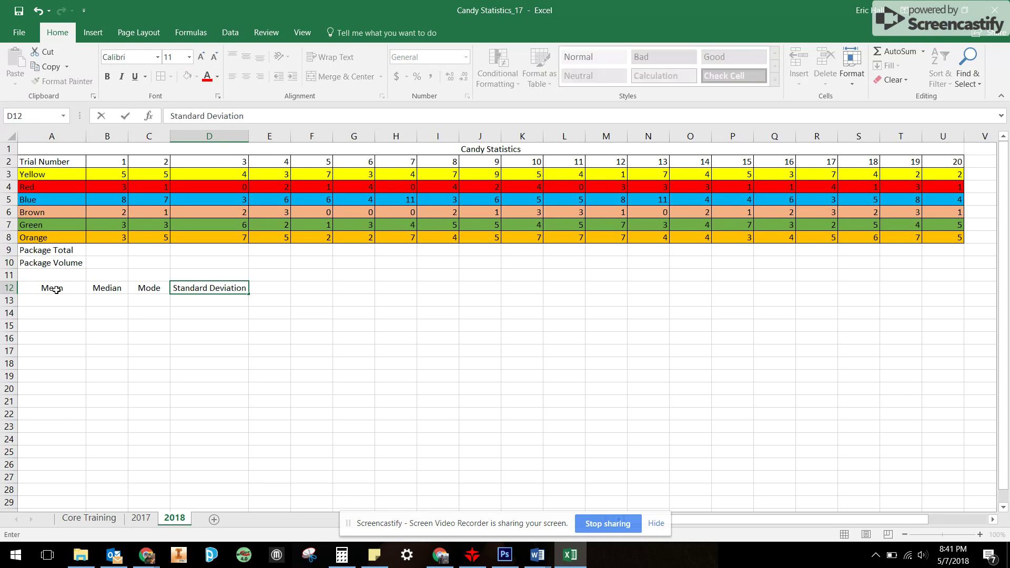
{"action": "key", "text": "Return"}
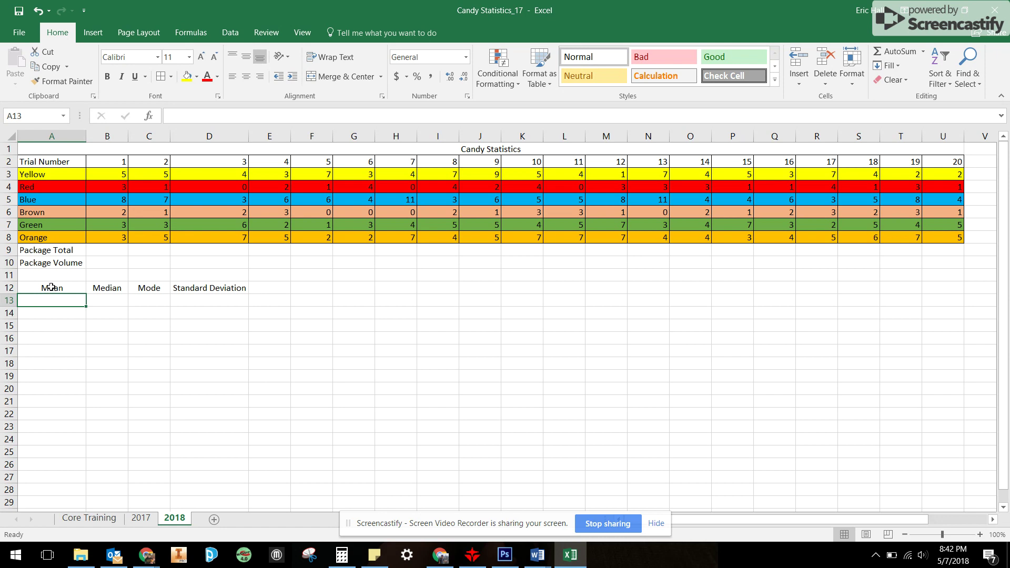
Move the headings to B12:E12 and AutoFit column E to fit Standard Deviation.
{"action": "left_click", "coordinate": [83, 291]}
{"action": "left_click_drag", "start_coordinate": [89, 293], "coordinate": [257, 288]}
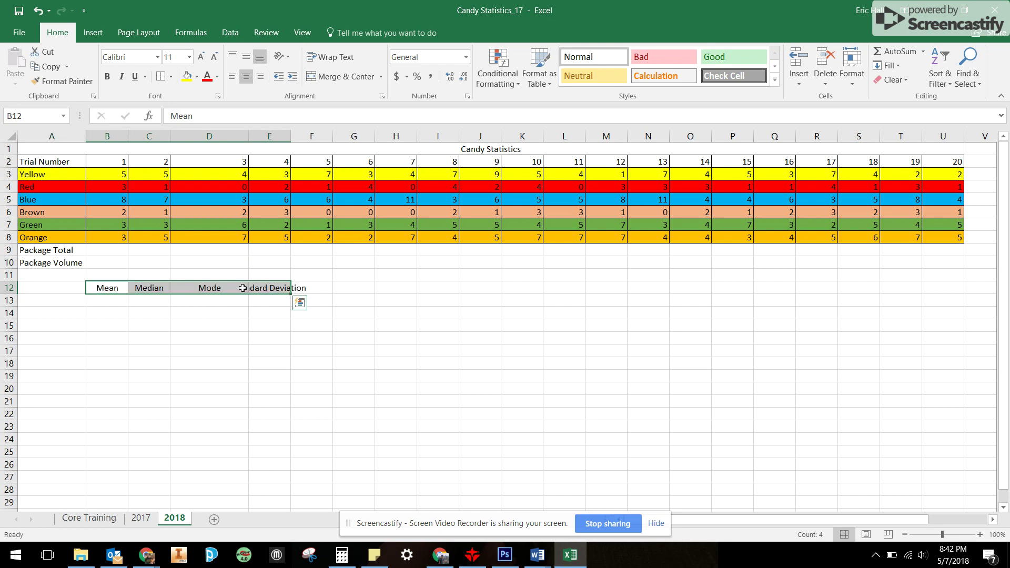
{"action": "left_click", "coordinate": [105, 312]}
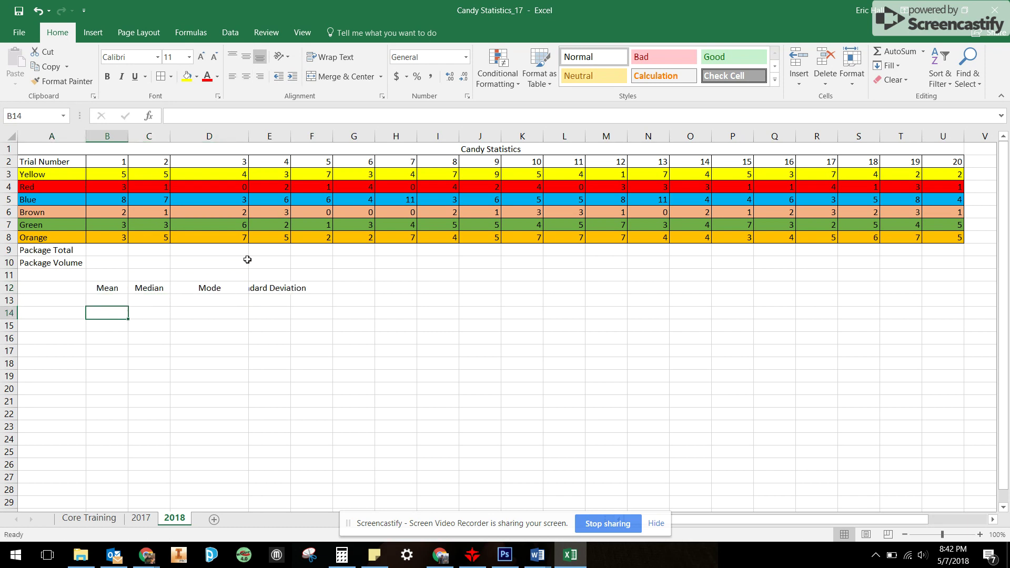
{"action": "double_click", "coordinate": [291, 134]}
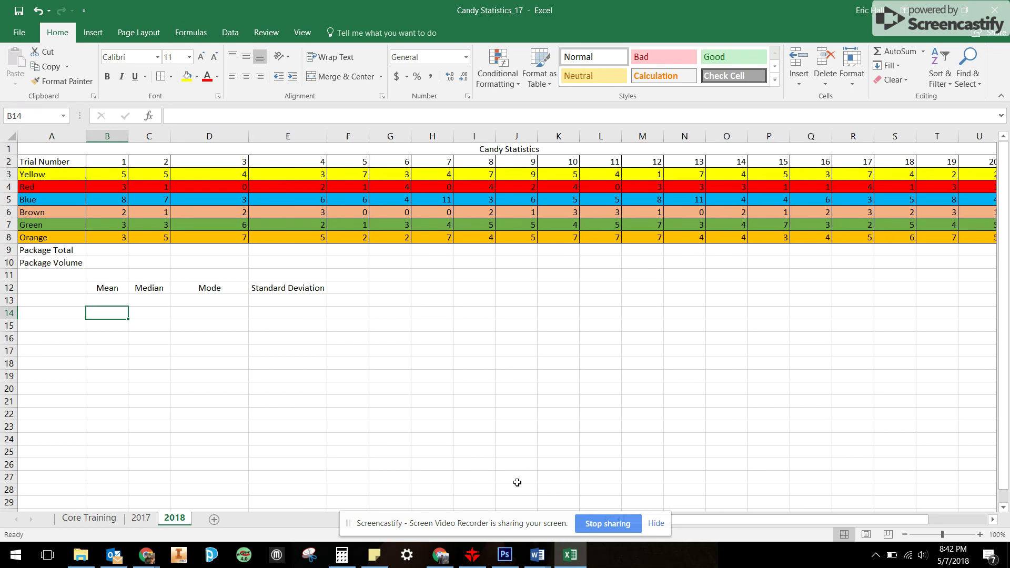
{"action": "left_click_drag", "start_coordinate": [709, 522], "coordinate": [715, 519]}
{"action": "left_click_drag", "start_coordinate": [46, 162], "coordinate": [54, 239]}
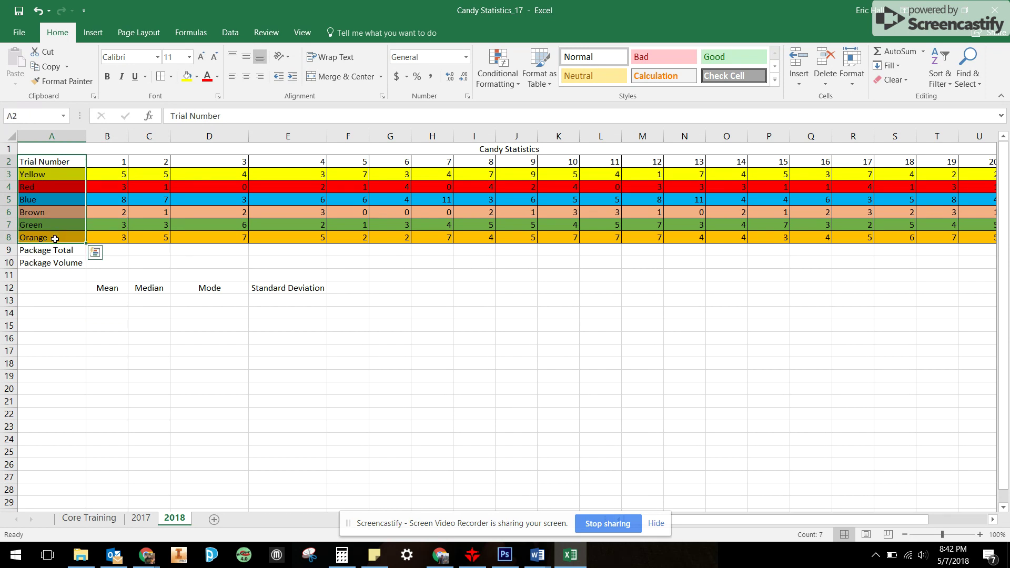
Paste the Trial Number and six candy colour labels into A12:A18, then start a formula in B13.
{"action": "key", "text": "ctrl+c"}
{"action": "left_click", "coordinate": [62, 291]}
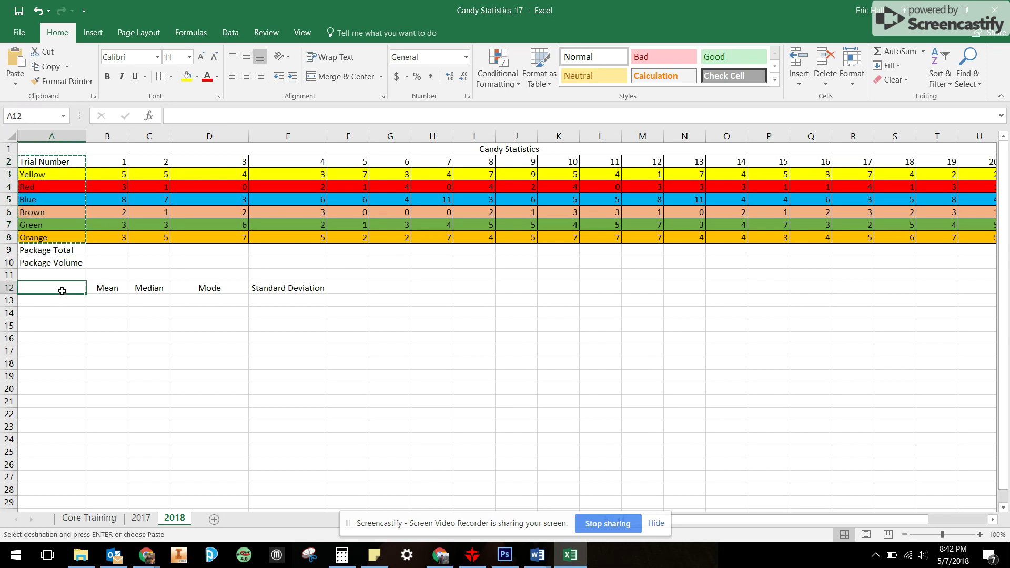
{"action": "key", "text": "ctrl+v"}
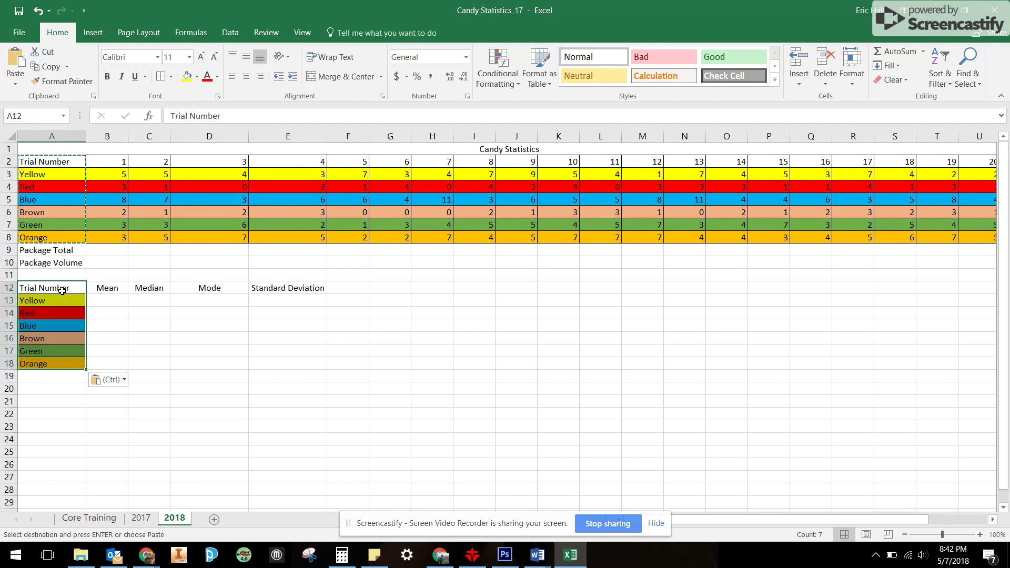
{"action": "left_click", "coordinate": [103, 299]}
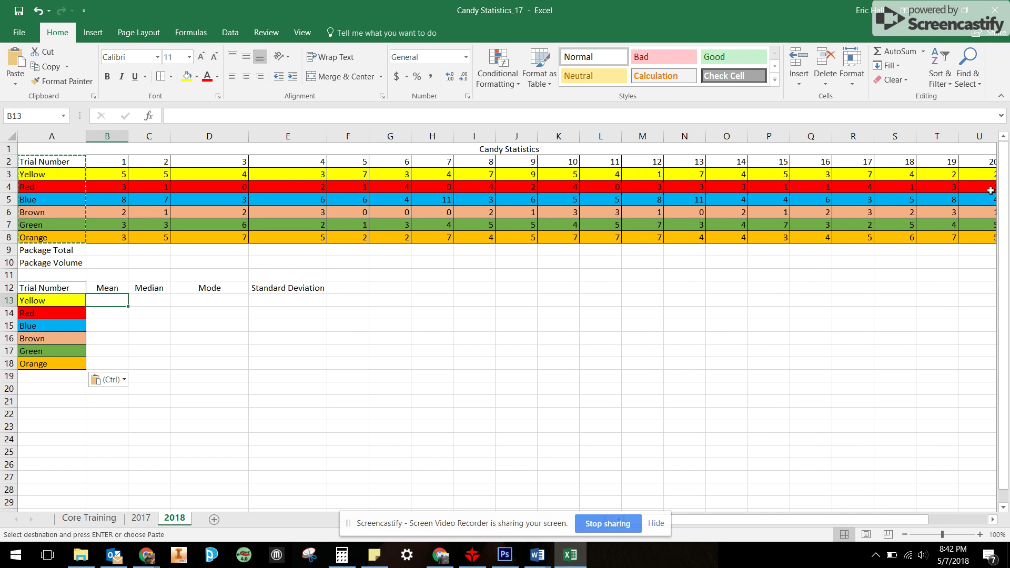
{"action": "left_click", "coordinate": [104, 312]}
{"action": "left_click", "coordinate": [110, 301]}
{"action": "type", "text": "="}
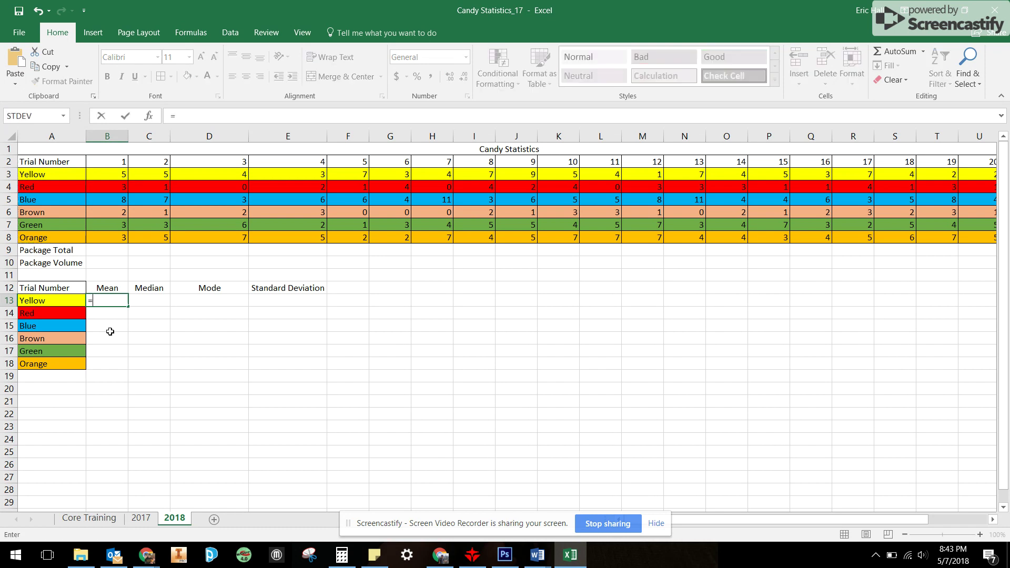
Enter =AVERAGE(B3:U3) in B13 through Function Arguments, giving 4.55.
{"action": "left_click", "coordinate": [64, 116]}
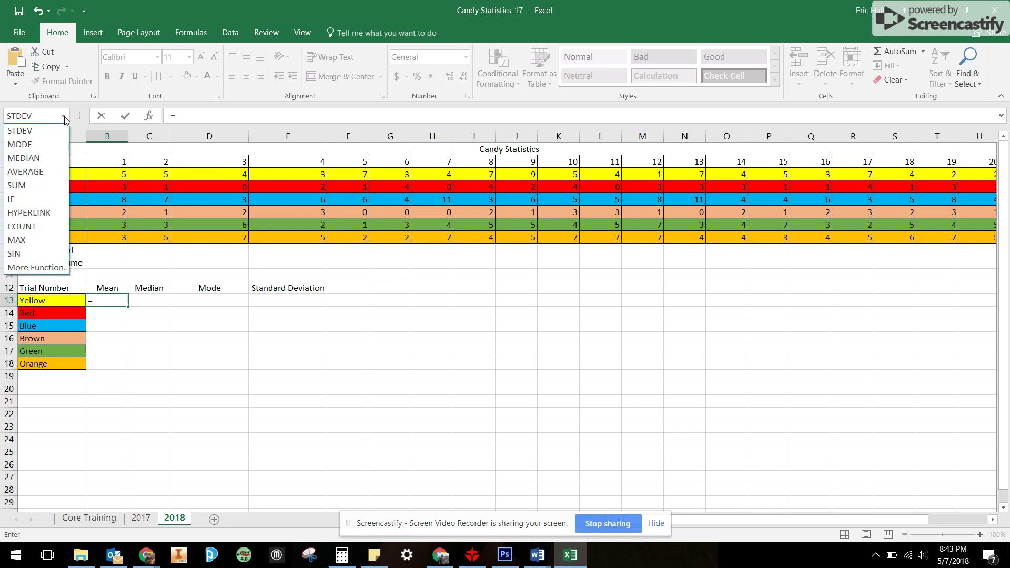
{"action": "left_click", "coordinate": [47, 173]}
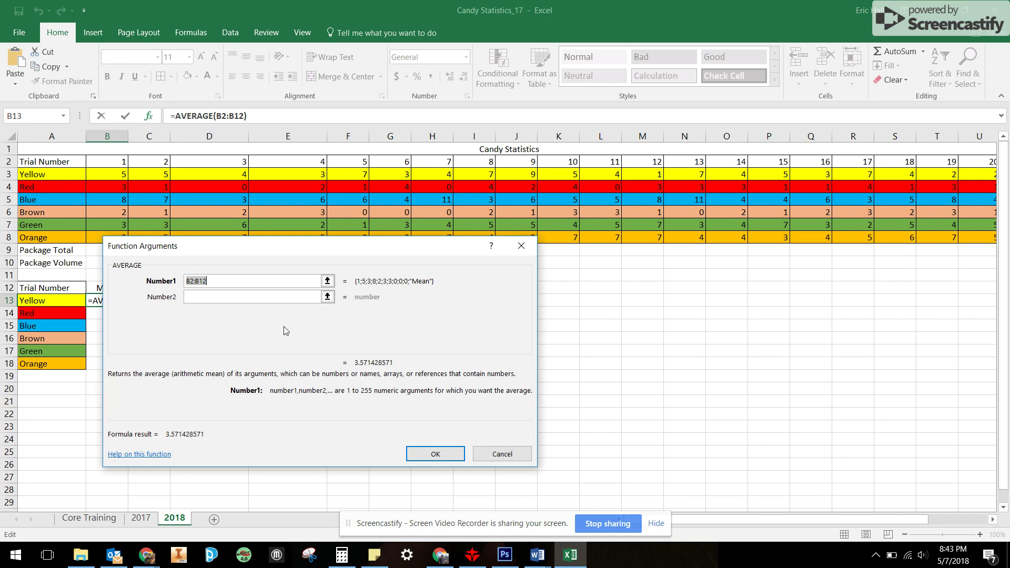
{"action": "left_click_drag", "start_coordinate": [255, 251], "coordinate": [491, 287]}
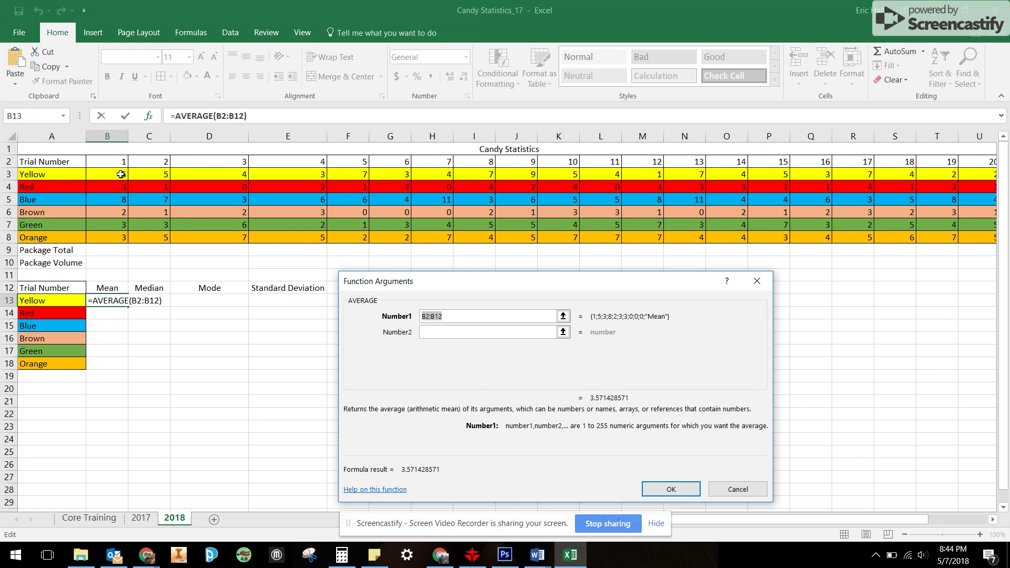
{"action": "left_click_drag", "start_coordinate": [121, 174], "coordinate": [910, 177]}
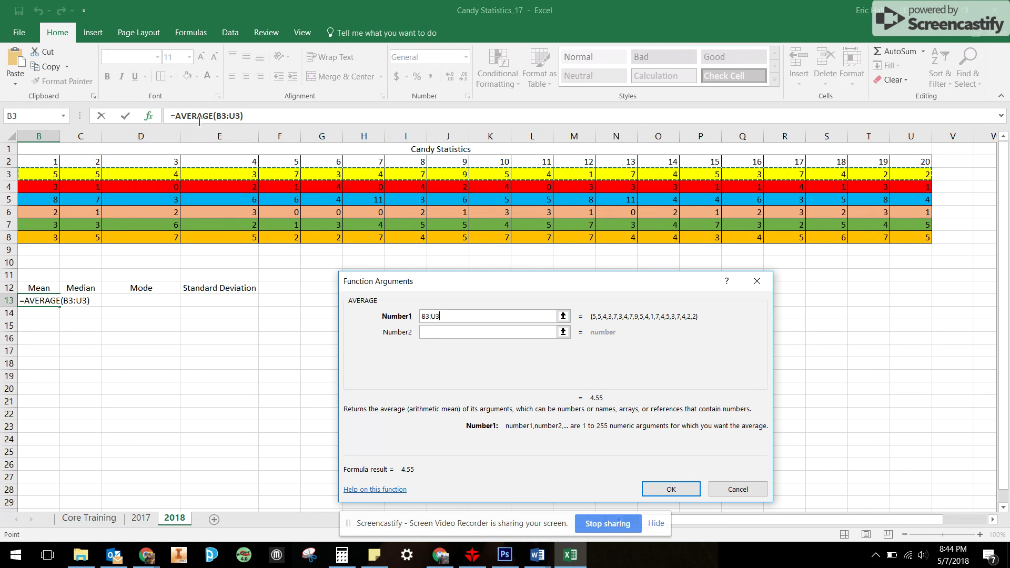
{"action": "left_click", "coordinate": [672, 491]}
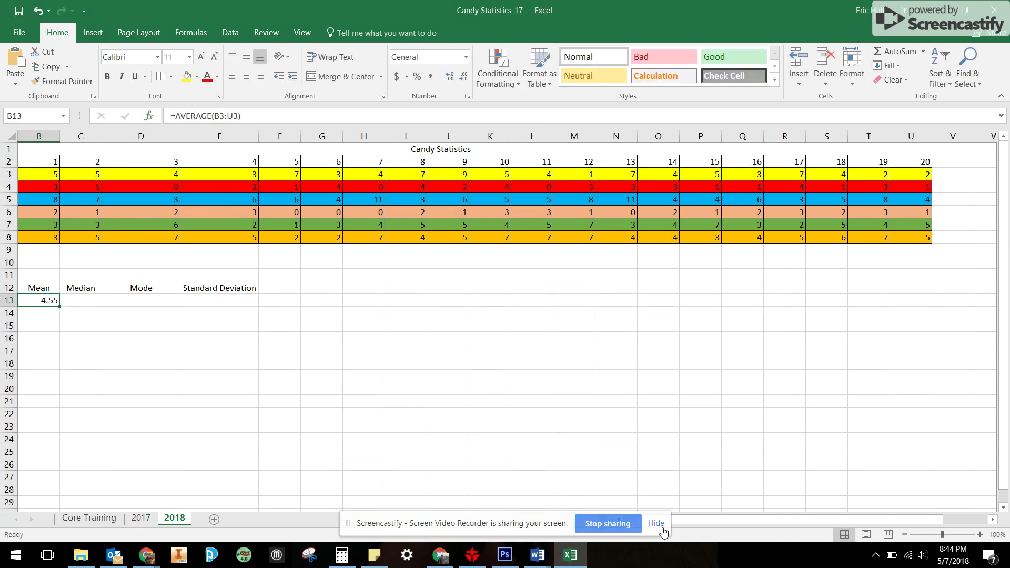
Fill the AVERAGE formula from B13 down to B18 for Red through Orange.
{"action": "left_click_drag", "start_coordinate": [687, 523], "coordinate": [648, 521]}
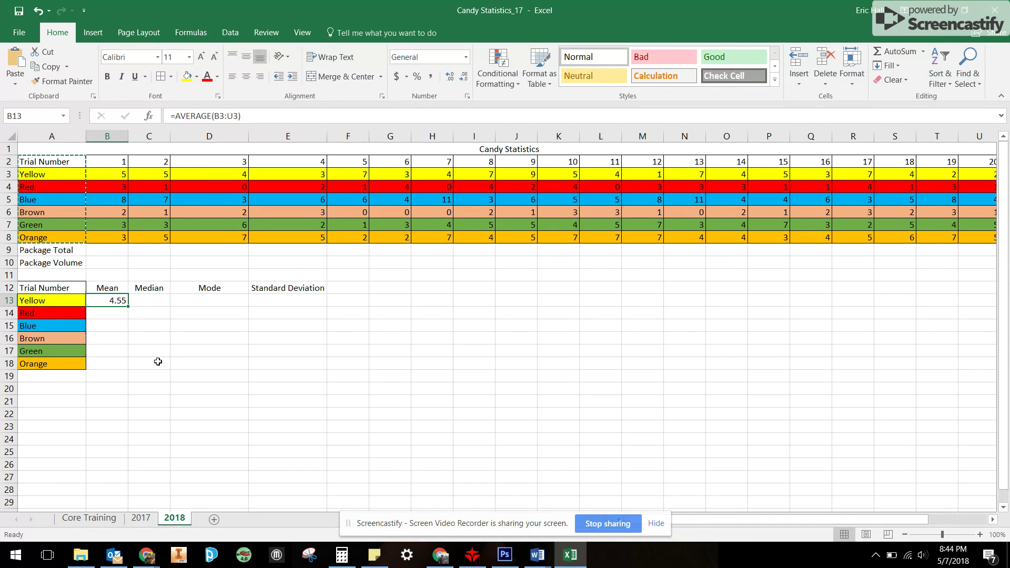
{"action": "left_click", "coordinate": [119, 315]}
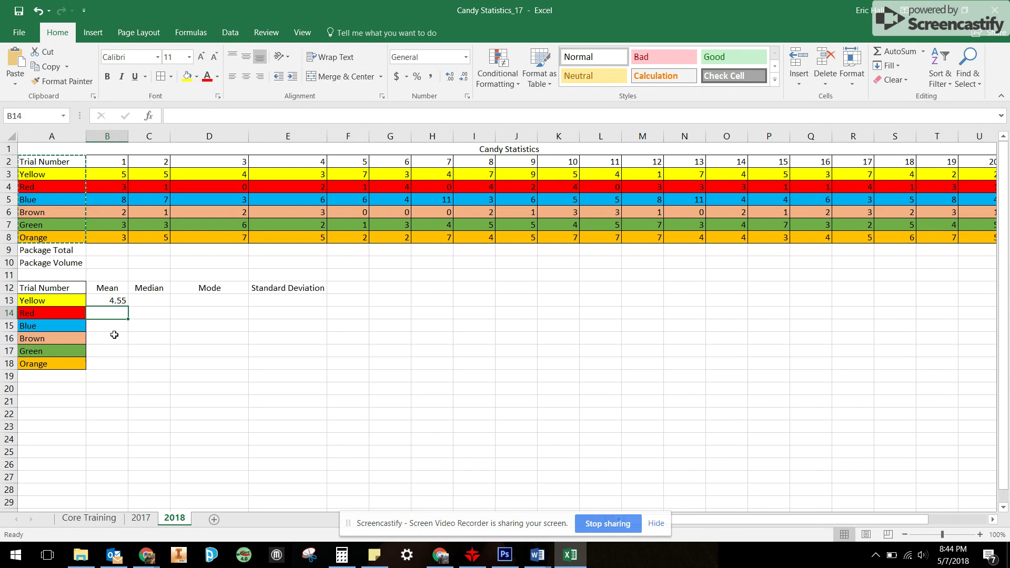
{"action": "left_click", "coordinate": [116, 299]}
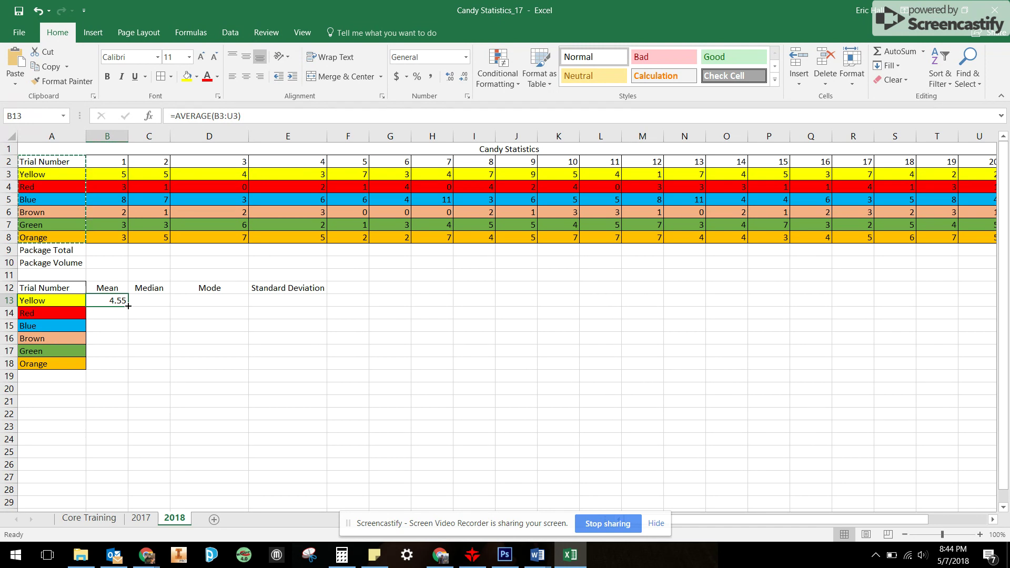
{"action": "left_click_drag", "start_coordinate": [129, 305], "coordinate": [127, 366]}
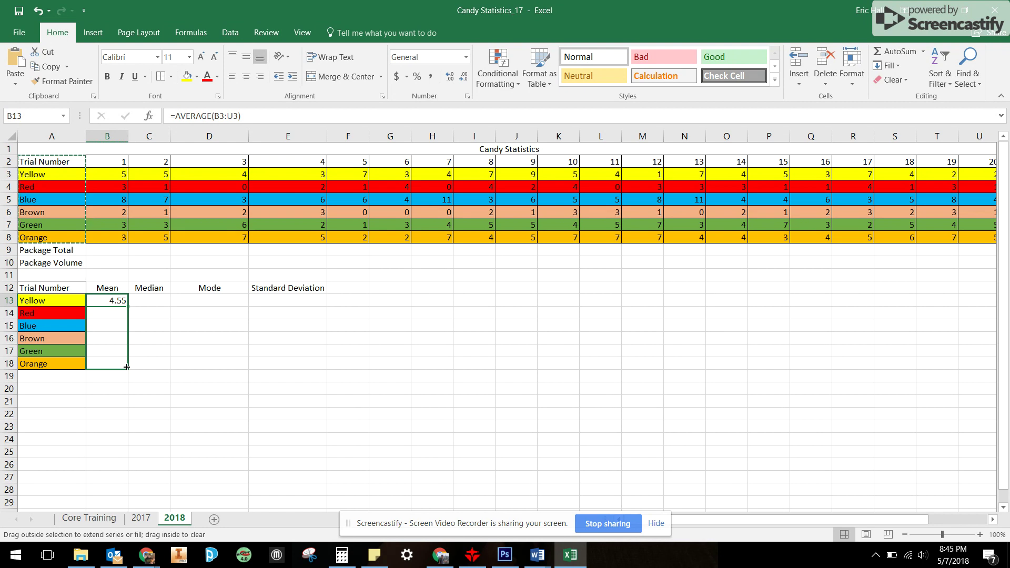
{"action": "left_click_drag", "start_coordinate": [127, 367], "coordinate": [127, 367]}
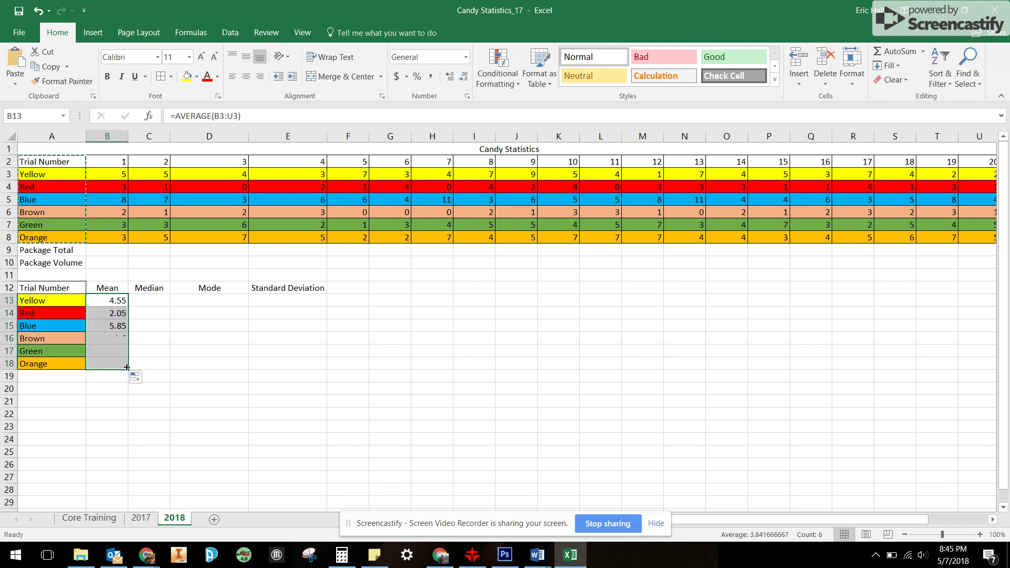
Check each mean formula: 4.55, 2.05, 5.85, 1.6, 4.05 and 4.95.
{"action": "left_click", "coordinate": [119, 316]}
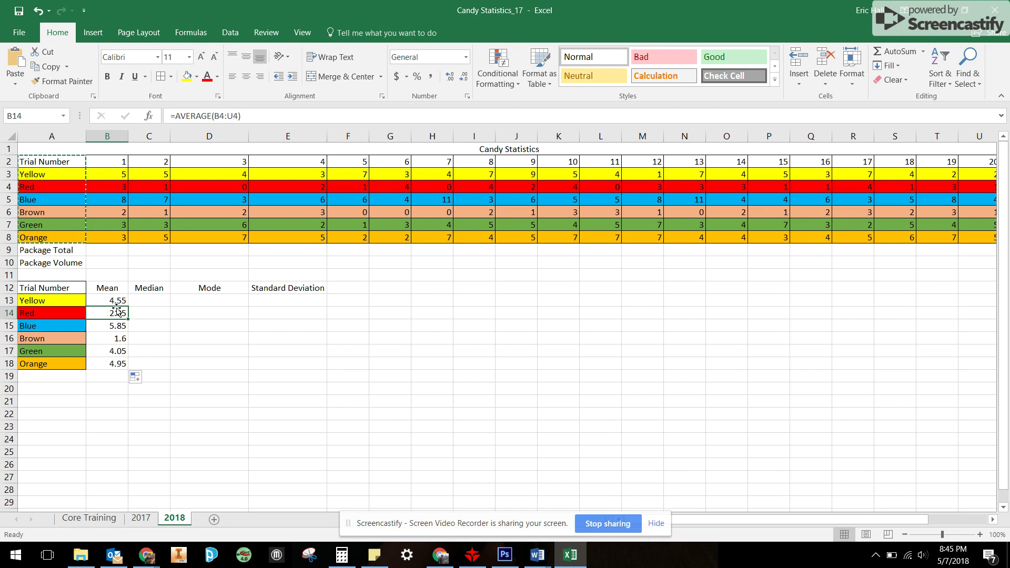
{"action": "left_click", "coordinate": [117, 303]}
{"action": "key", "text": "alt+shift+F10"}
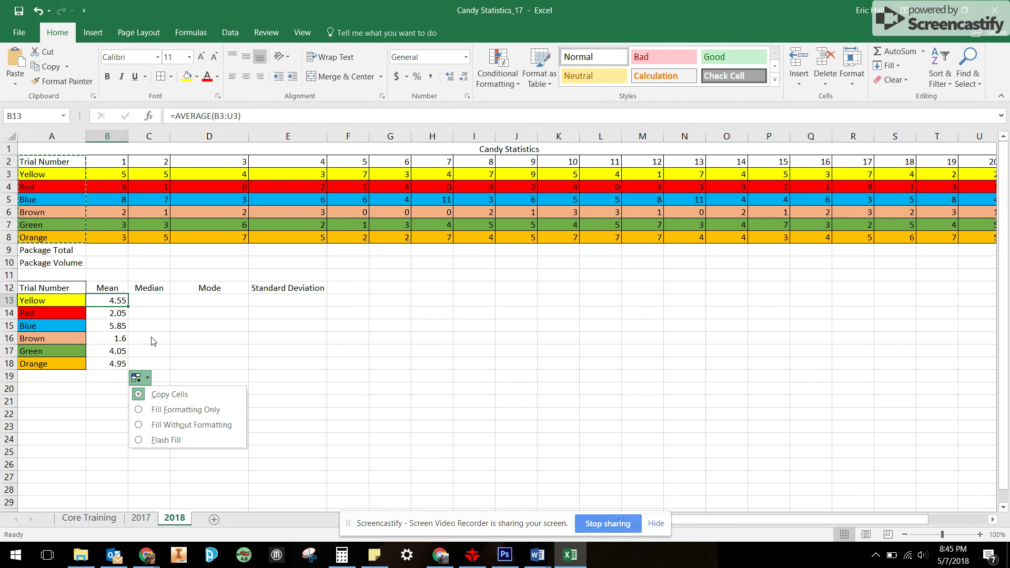
{"action": "left_click", "coordinate": [116, 315]}
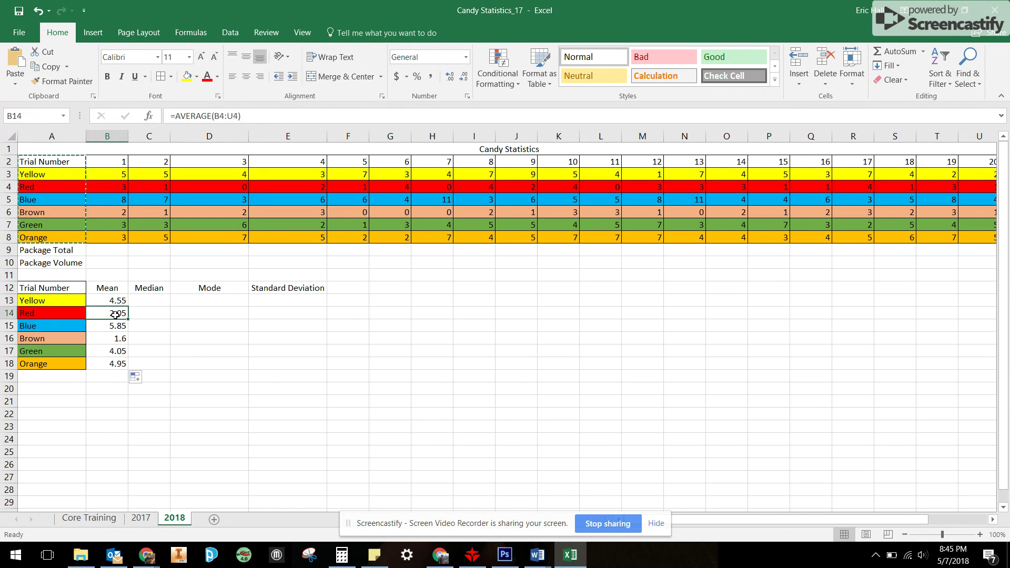
{"action": "left_click", "coordinate": [121, 328]}
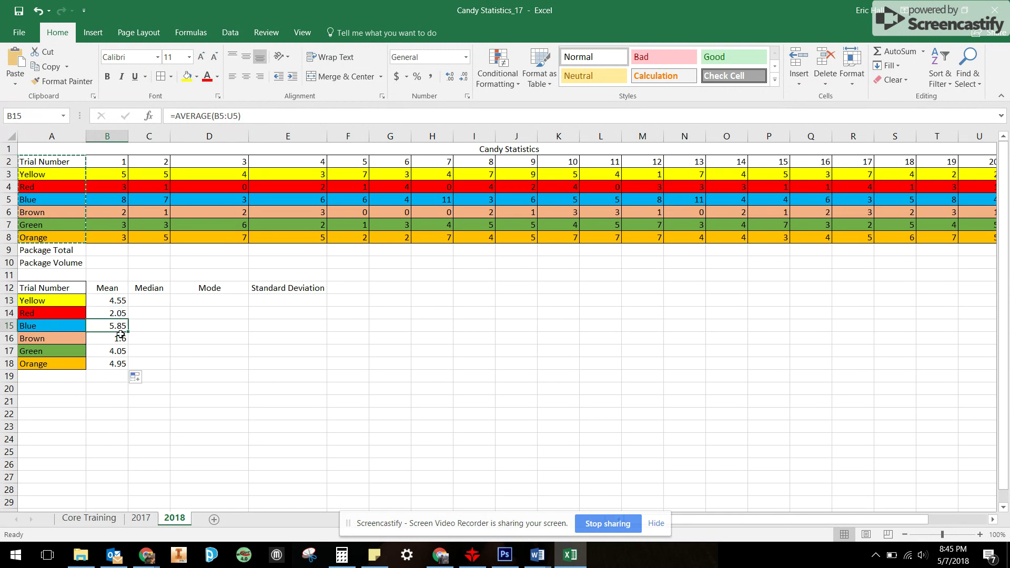
{"action": "left_click", "coordinate": [120, 339]}
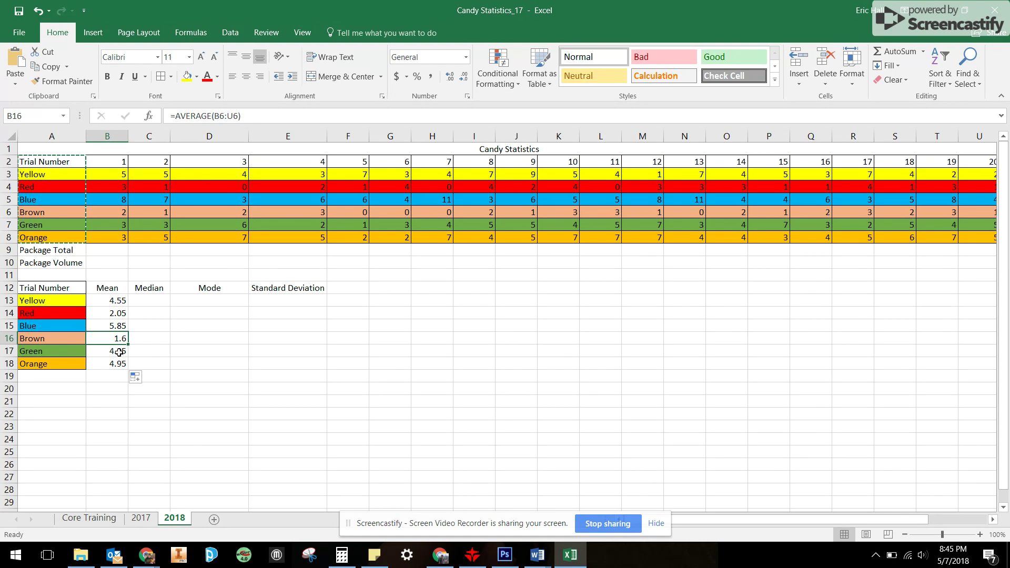
{"action": "left_click", "coordinate": [119, 351]}
{"action": "left_click", "coordinate": [118, 364]}
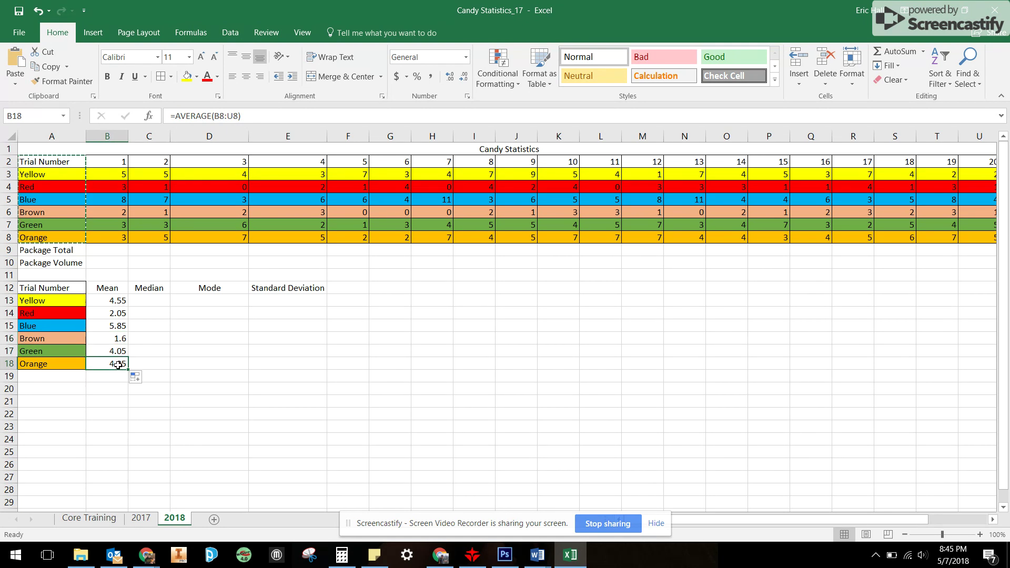
{"action": "left_click", "coordinate": [141, 301]}
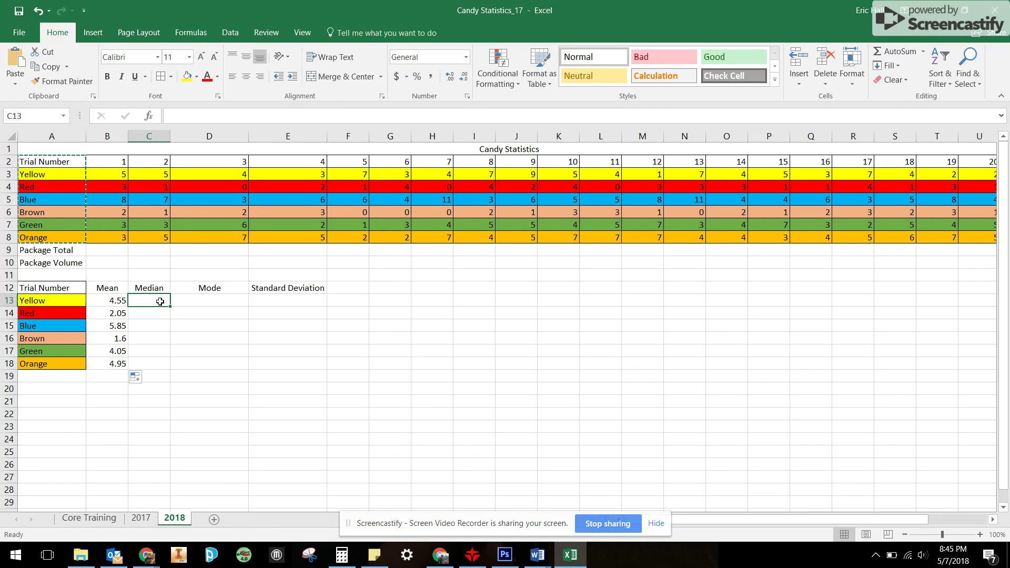
{"action": "left_click", "coordinate": [208, 302]}
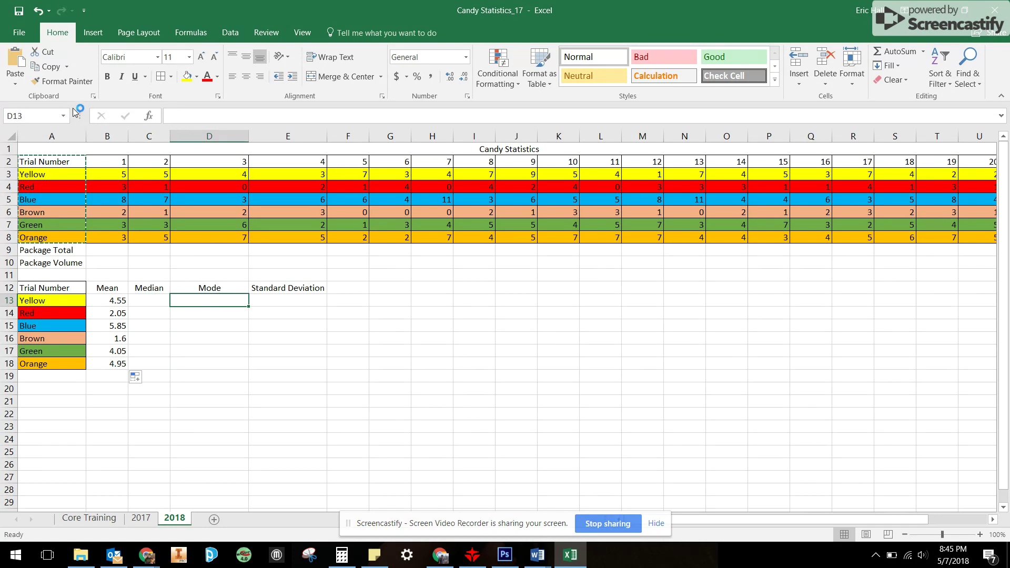
{"action": "left_click", "coordinate": [150, 118]}
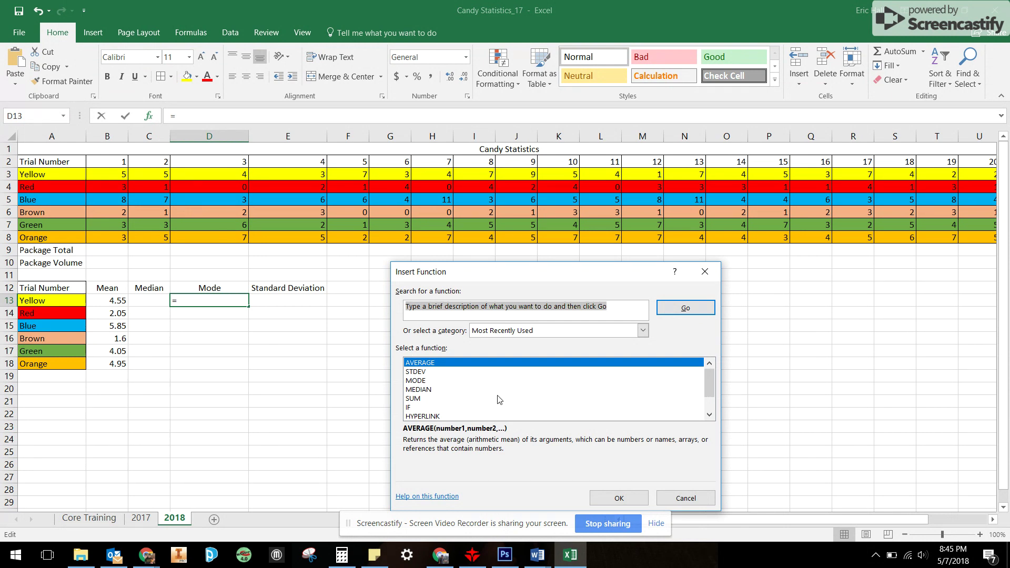
{"action": "type", "text": "mode"}
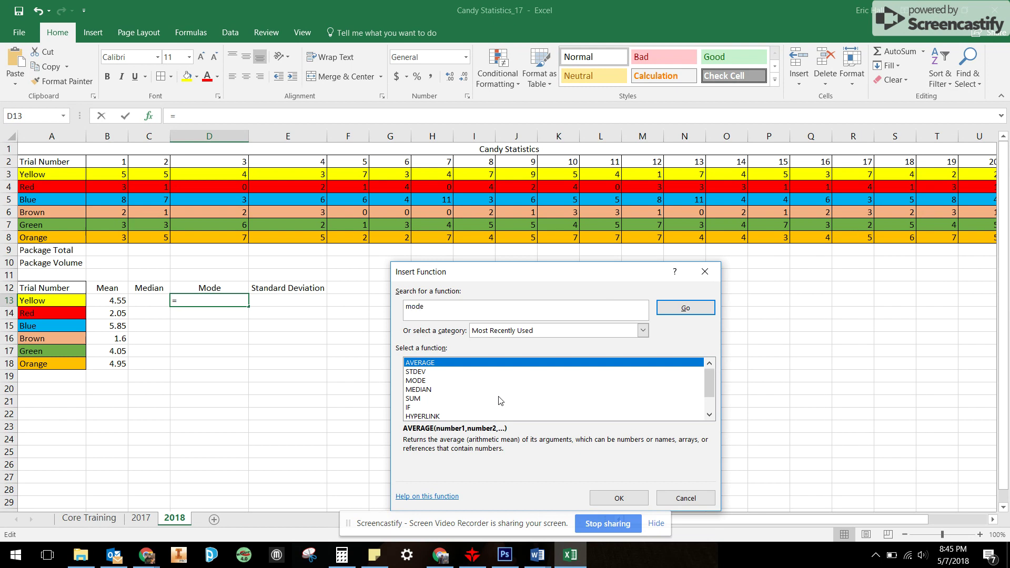
{"action": "key", "text": "Return"}
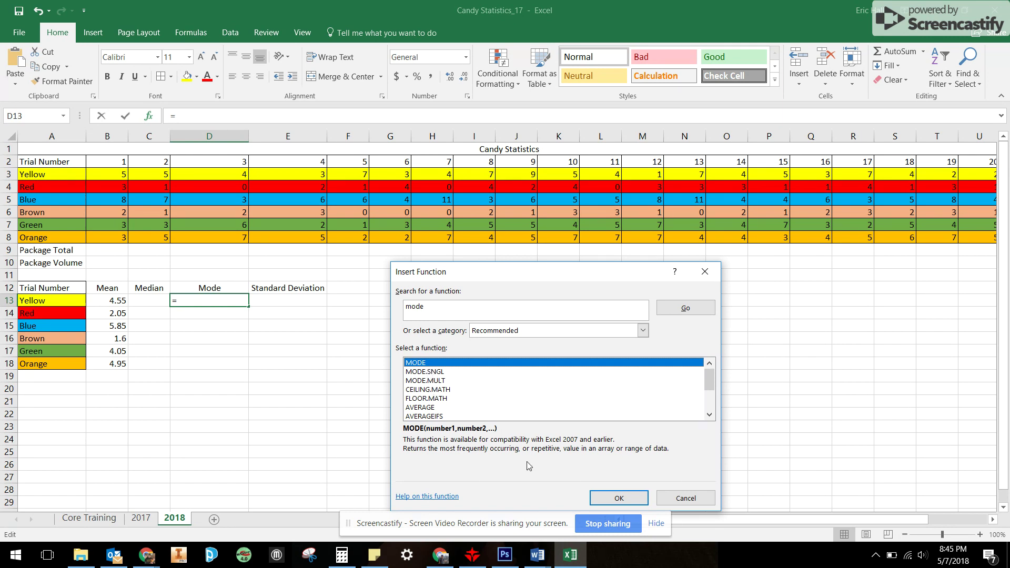
{"action": "left_click", "coordinate": [700, 500]}
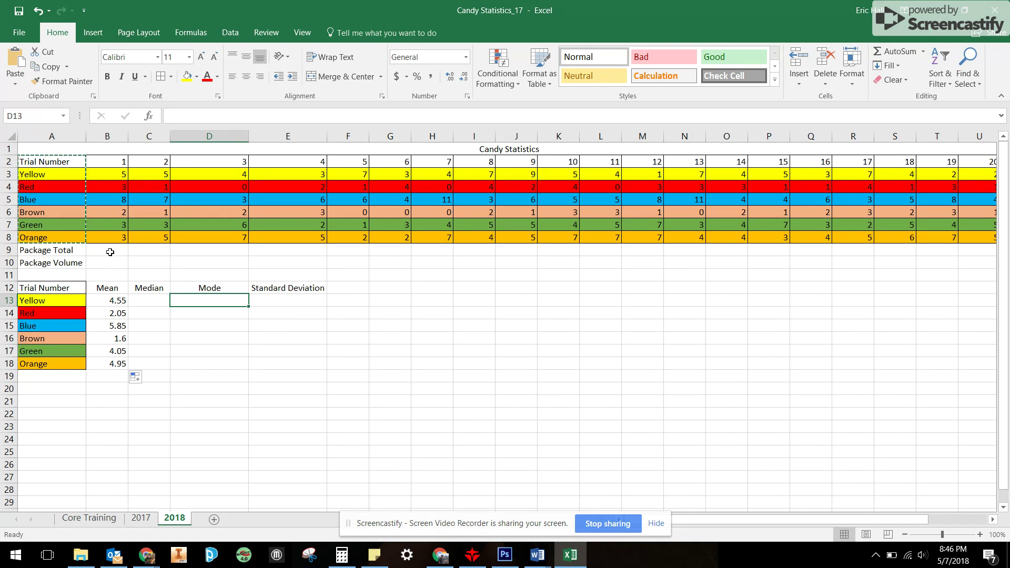
Enter =SUM(B3:B8) in B9 for trial 1's package total of 24.
{"action": "left_click", "coordinate": [110, 251]}
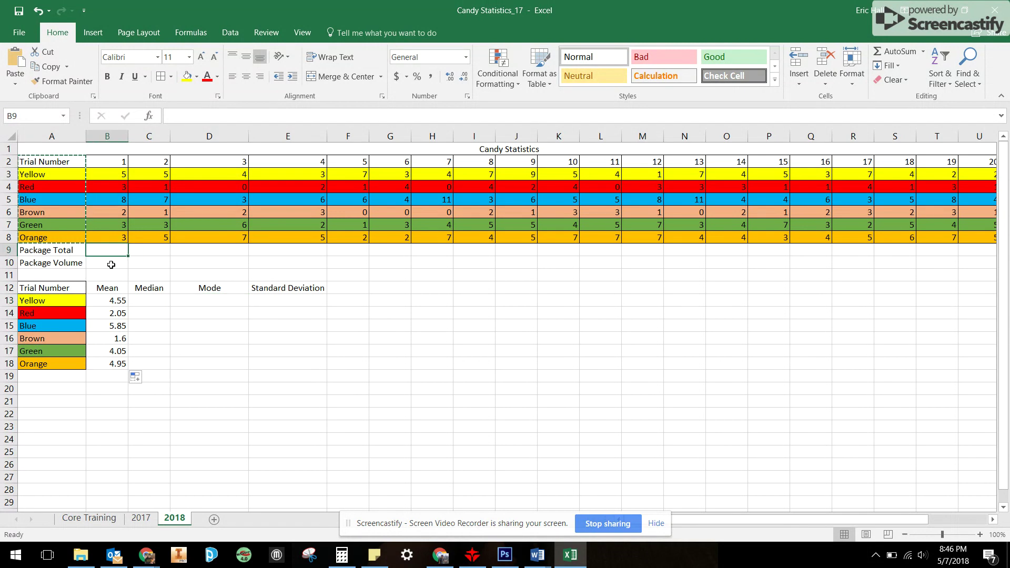
{"action": "left_click", "coordinate": [111, 262]}
{"action": "left_click", "coordinate": [110, 247]}
{"action": "type", "text": "="}
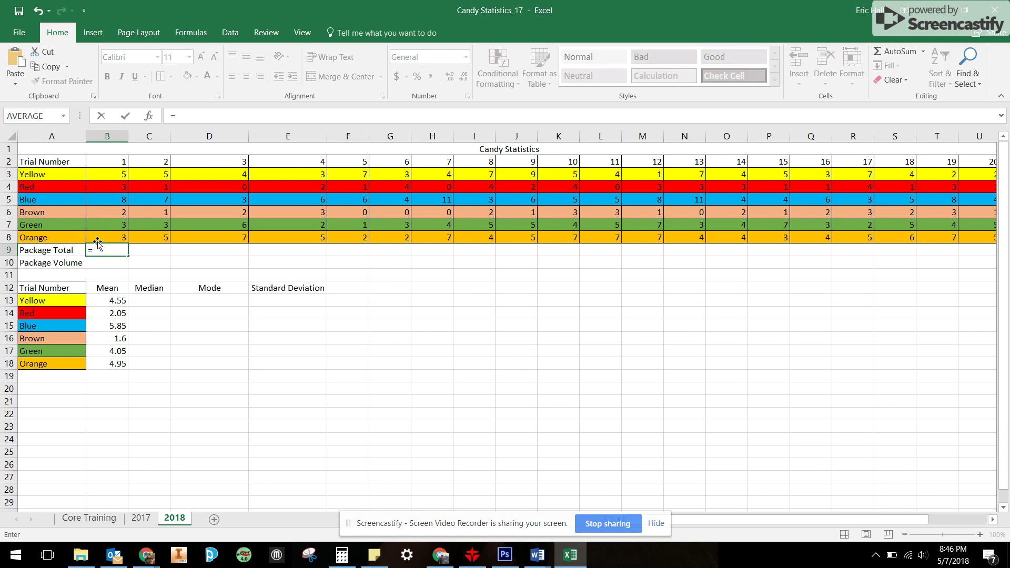
{"action": "left_click", "coordinate": [63, 116]}
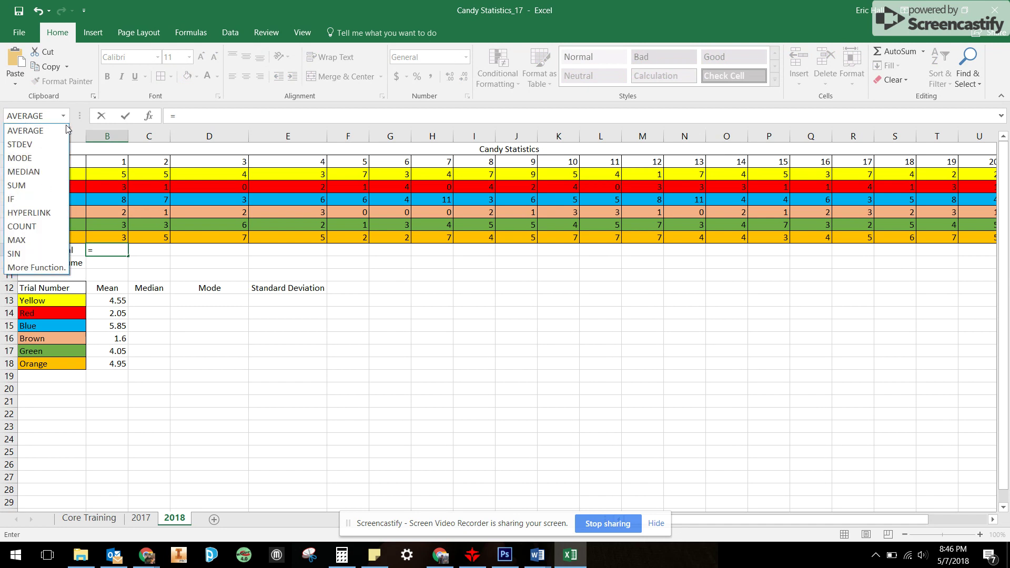
{"action": "left_click", "coordinate": [59, 190]}
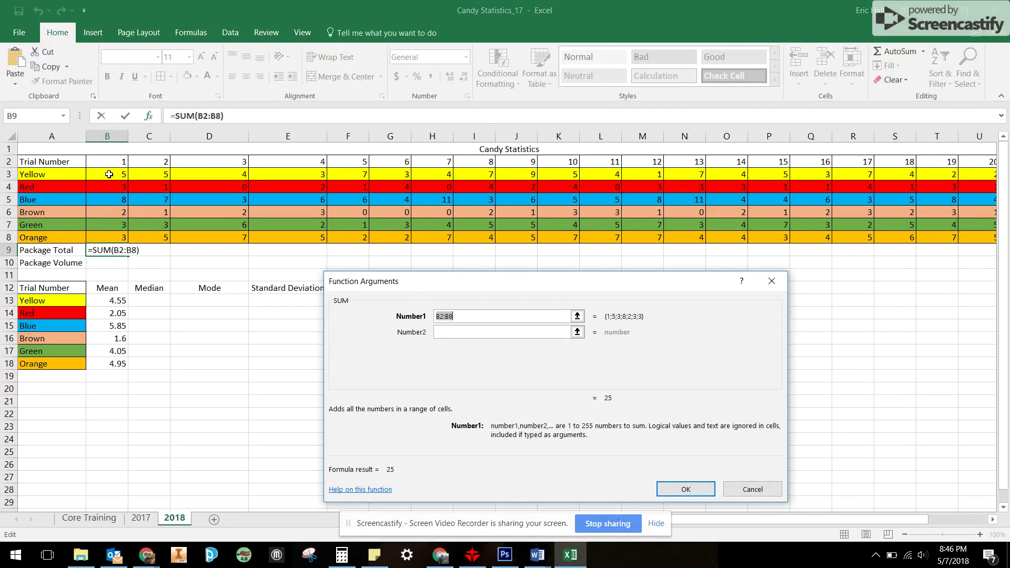
{"action": "left_click_drag", "start_coordinate": [108, 174], "coordinate": [113, 238]}
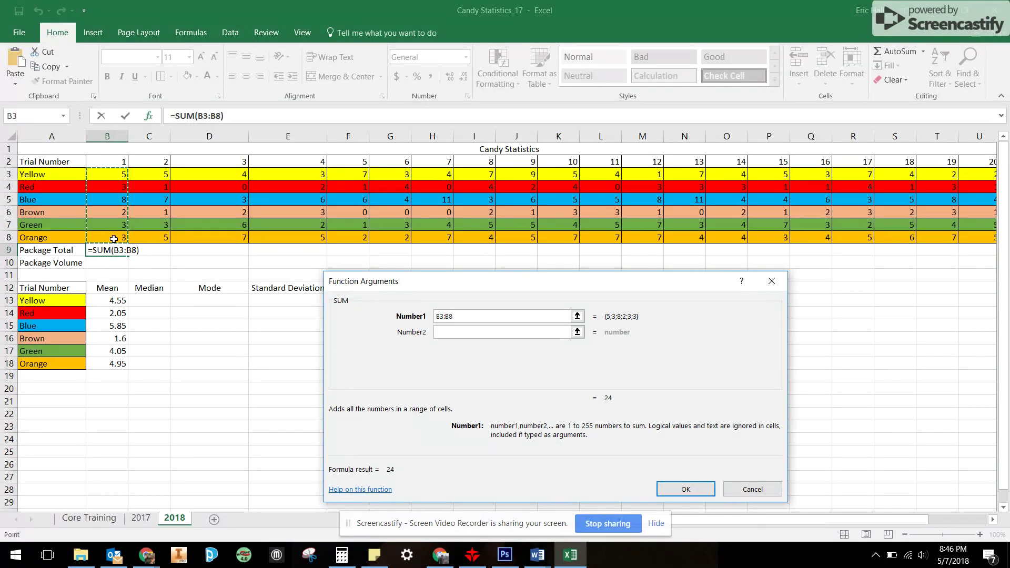
{"action": "key", "text": "Return"}
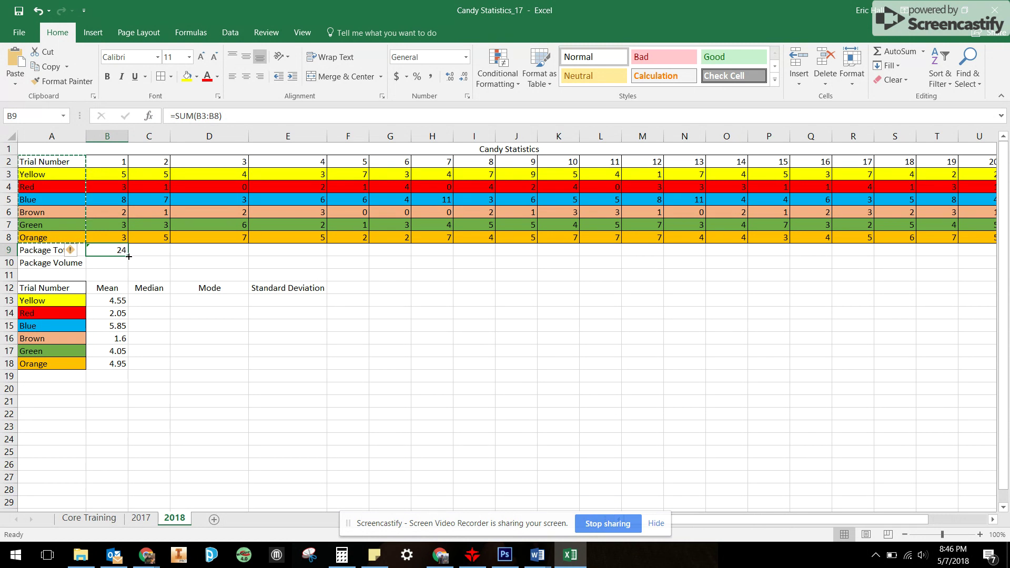
Fill the SUM across all trials and ignore the omitted adjacent cells warning.
{"action": "left_click_drag", "start_coordinate": [129, 256], "coordinate": [985, 261]}
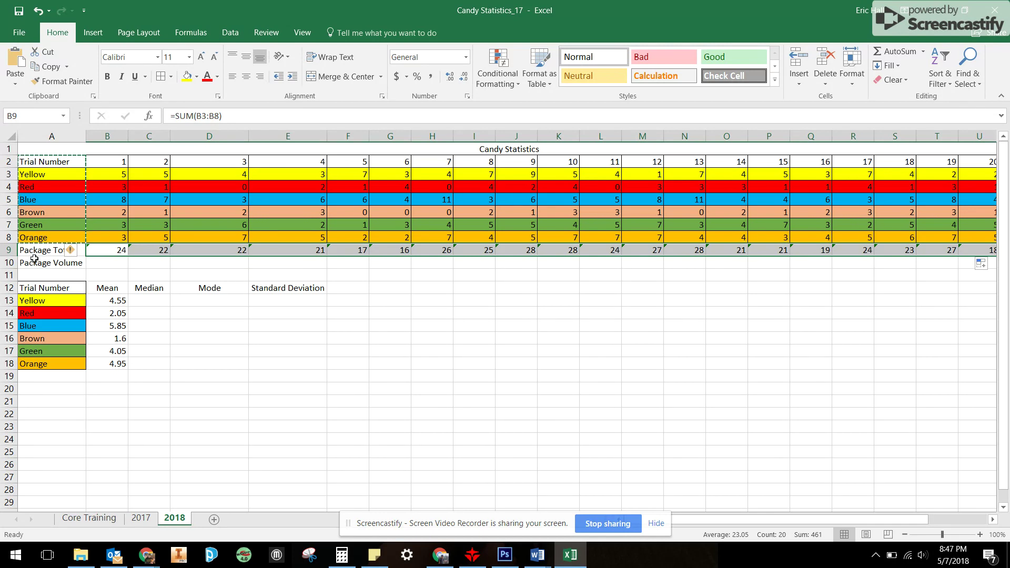
{"action": "left_click", "coordinate": [82, 252]}
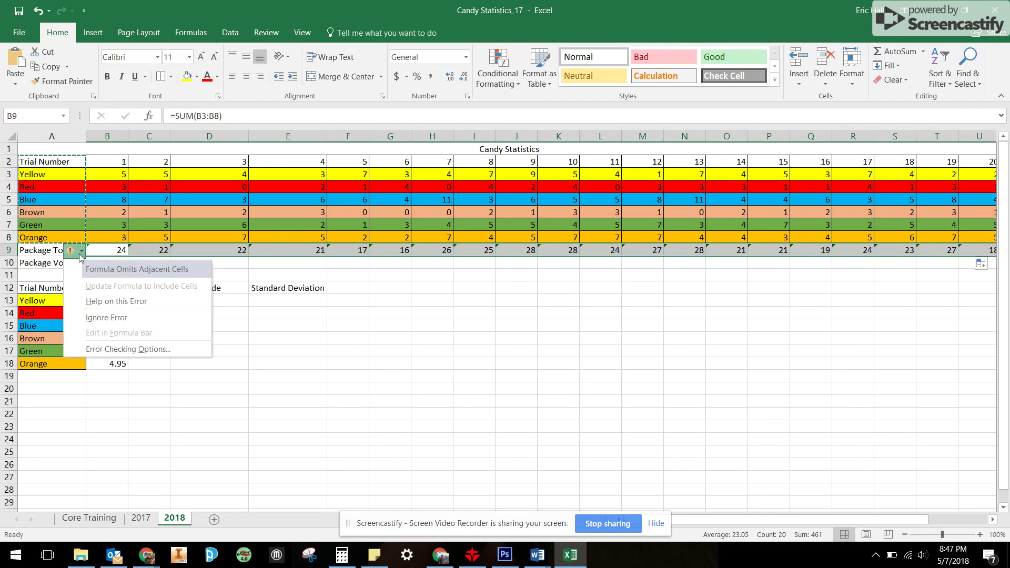
{"action": "left_click", "coordinate": [92, 318]}
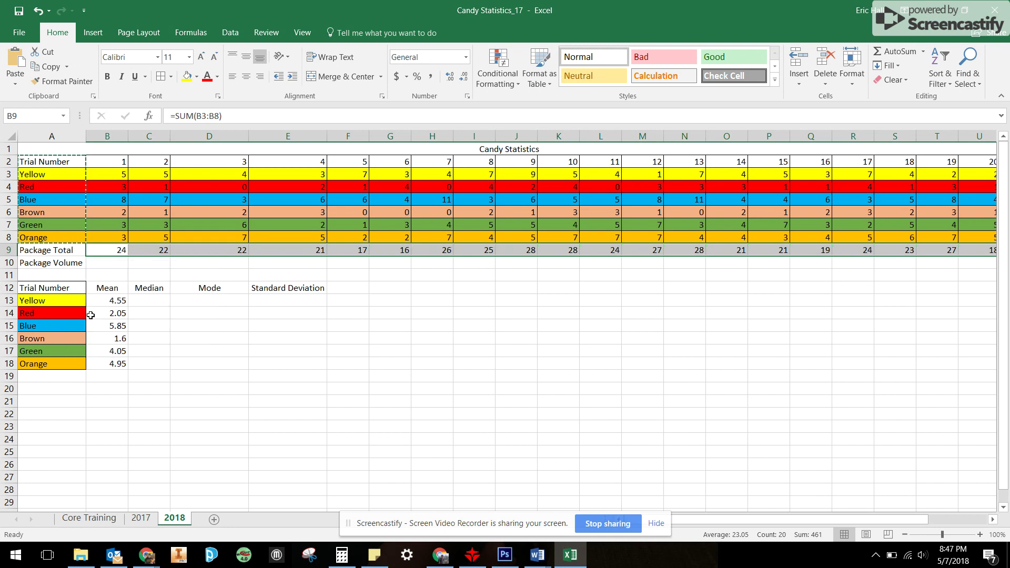
{"action": "left_click", "coordinate": [105, 266]}
Enter =0.636*B9 in B10, giving trial 1's package volume of 15.264.
{"action": "type", "text": "="}
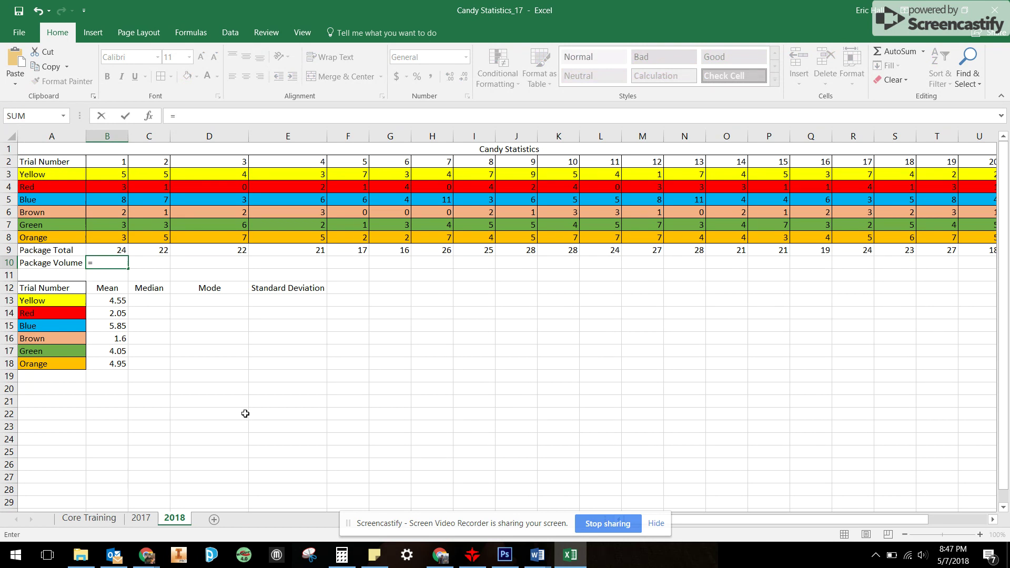
{"action": "type", "text": ".636"}
{"action": "type", "text": "*"}
{"action": "left_click", "coordinate": [121, 250]}
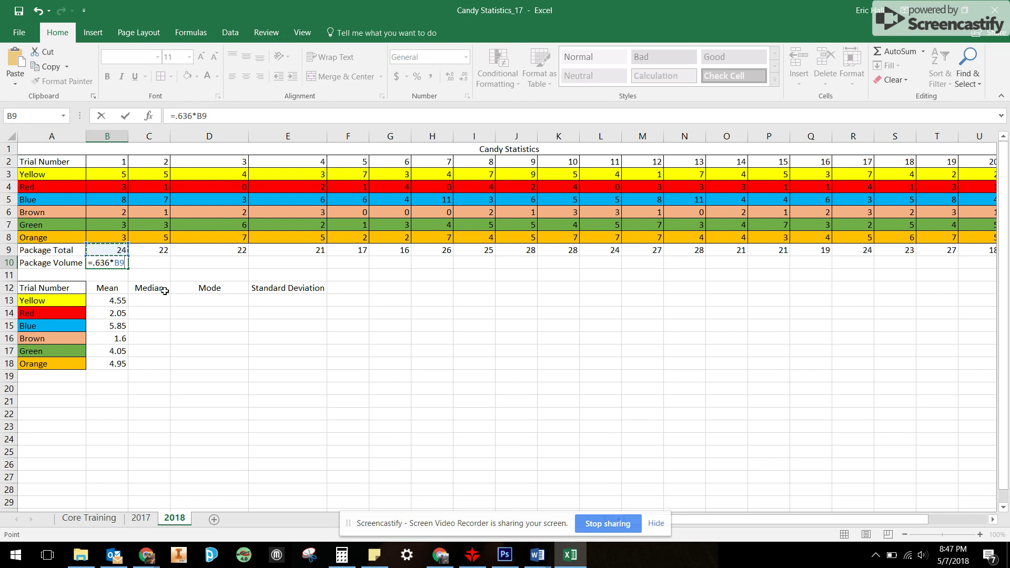
{"action": "key", "text": "Return"}
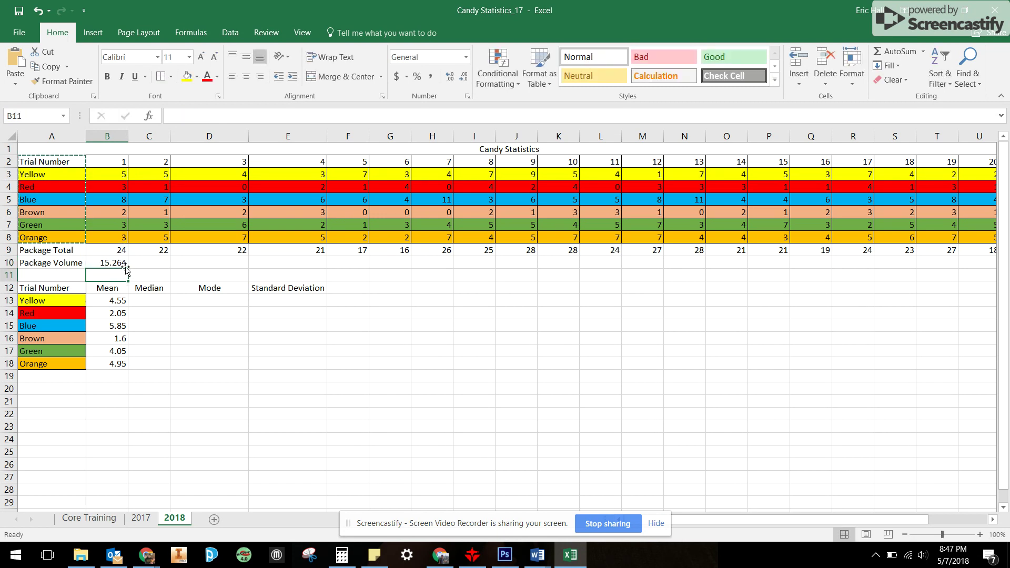
{"action": "left_click", "coordinate": [125, 264]}
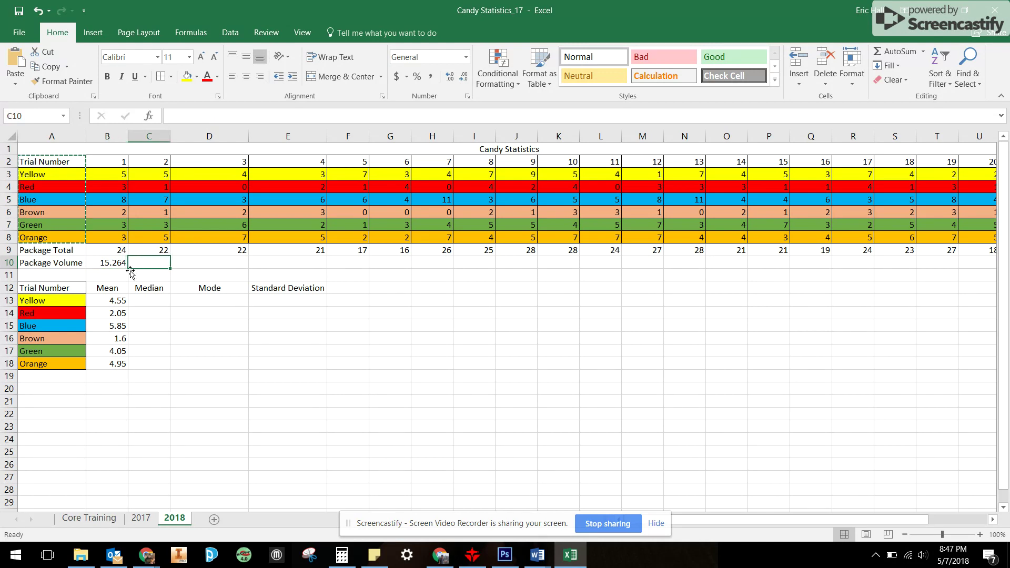
Fill B10's =0.636*B9 formula right across all 20 trials, giving volumes 15.264, 13.992, 13.992, 13.356….
{"action": "left_click_drag", "start_coordinate": [128, 270], "coordinate": [923, 284]}
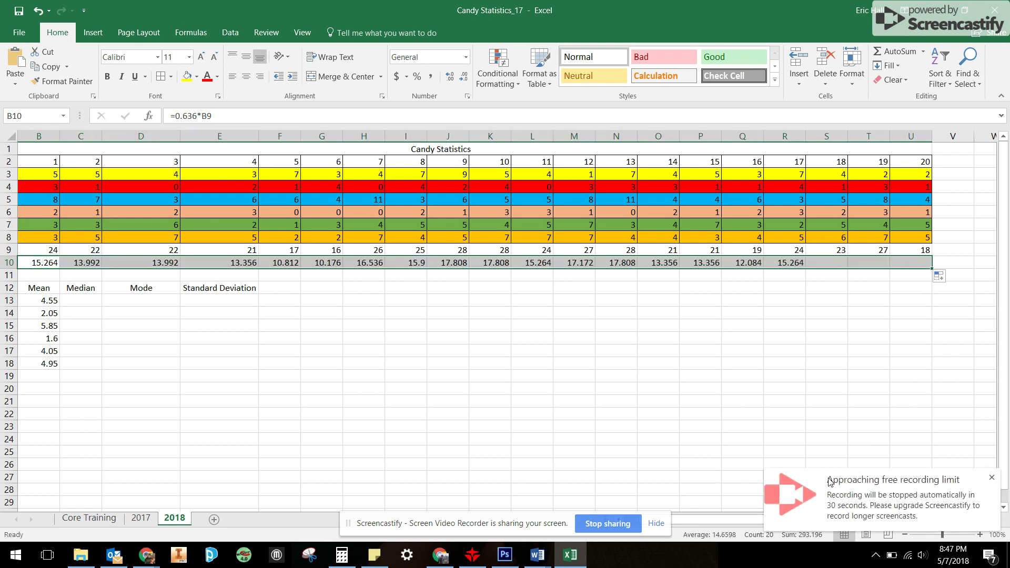
{"action": "scroll", "coordinate": [716, 521], "scroll_direction": "left", "scroll_amount": 1}
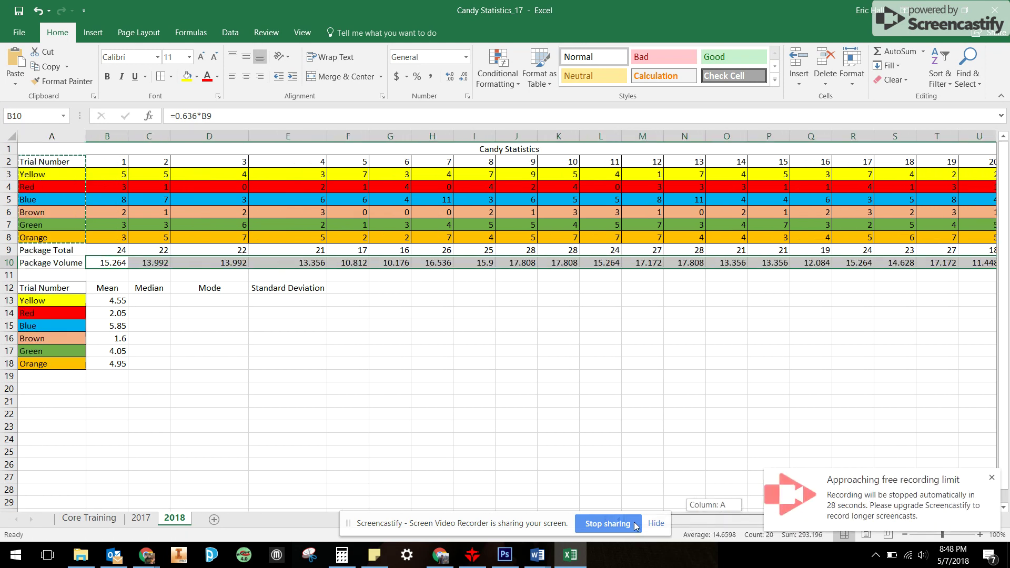